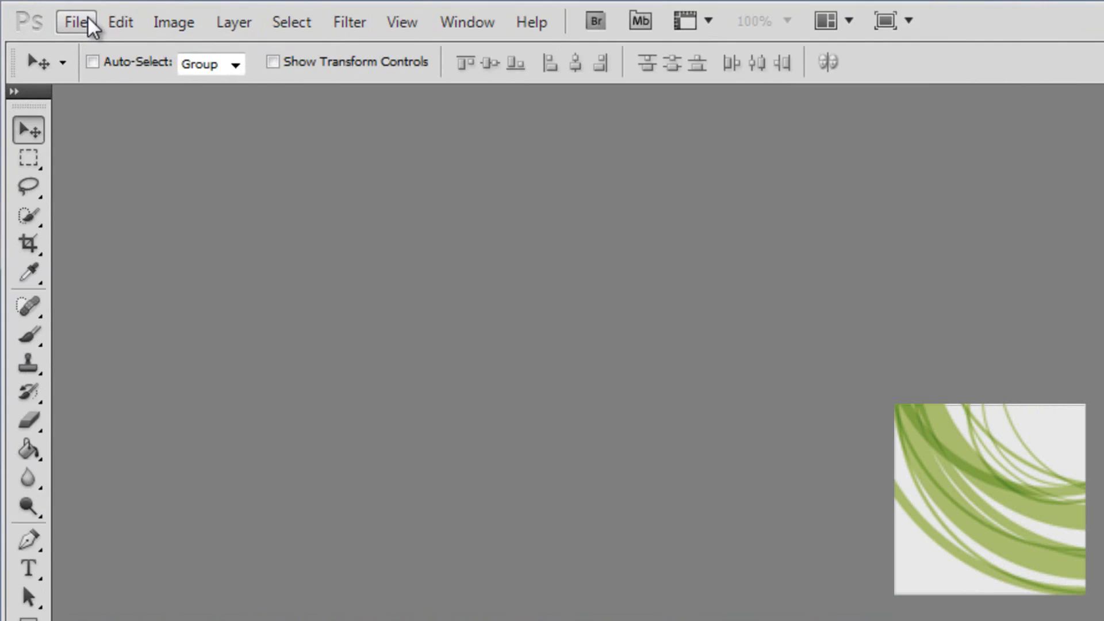
Create a new 640 × 480 px, 72 ppi document with a White background
{"action": "left_click", "coordinate": [82, 23]}
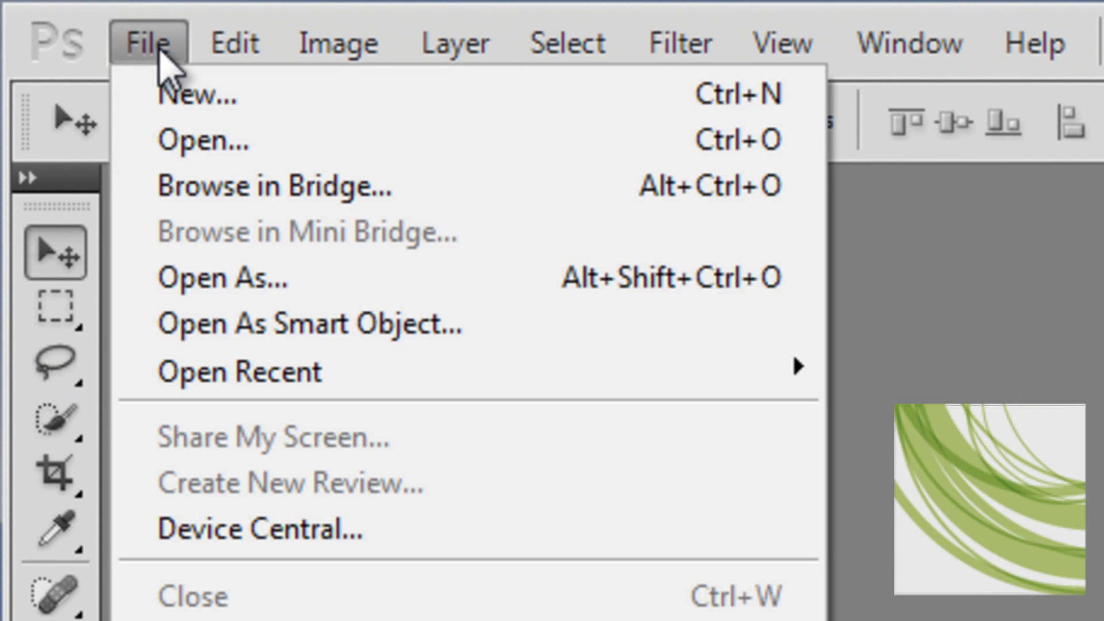
{"action": "left_click", "coordinate": [175, 95]}
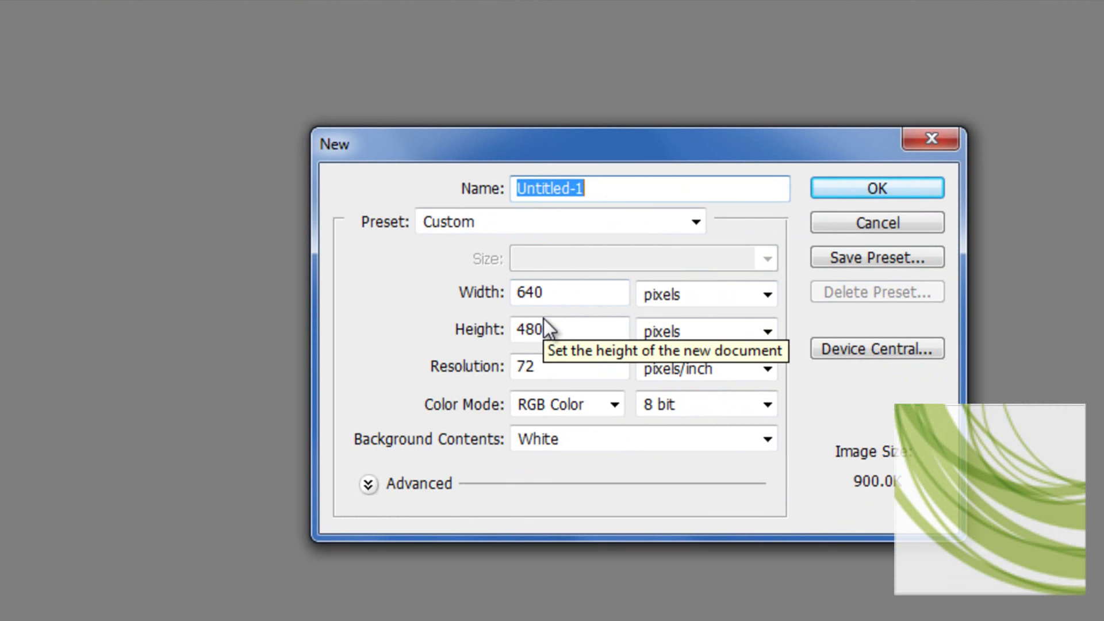
{"action": "left_click", "coordinate": [856, 190]}
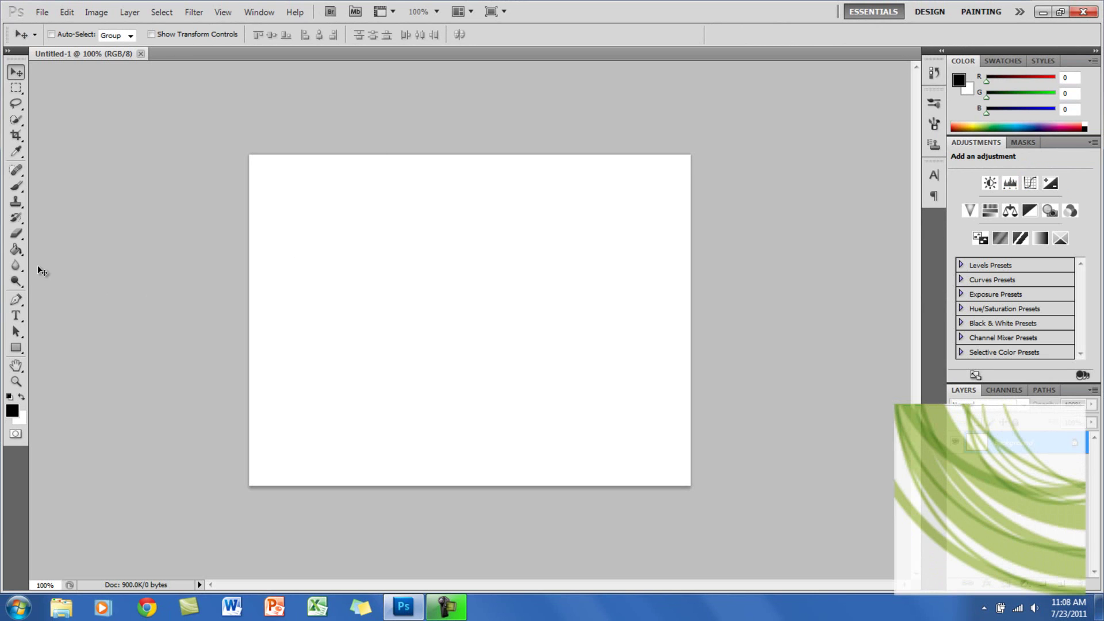
Type 'Light' and 'Effect' on two lines with the Impact 142 pt type tool
{"action": "left_click", "coordinate": [16, 316]}
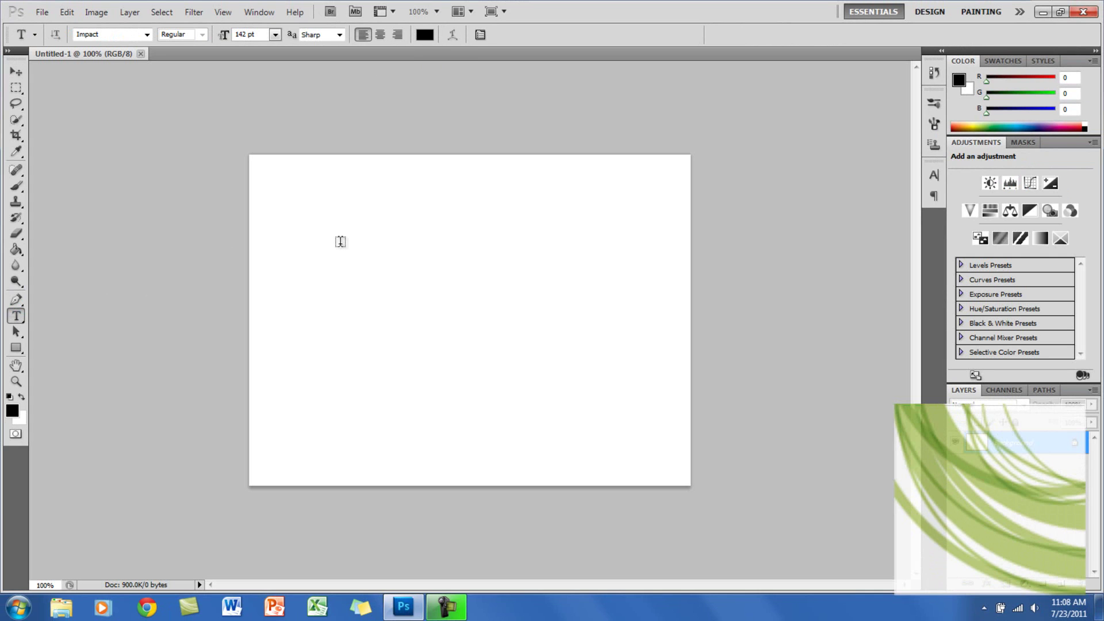
{"action": "left_click", "coordinate": [361, 233]}
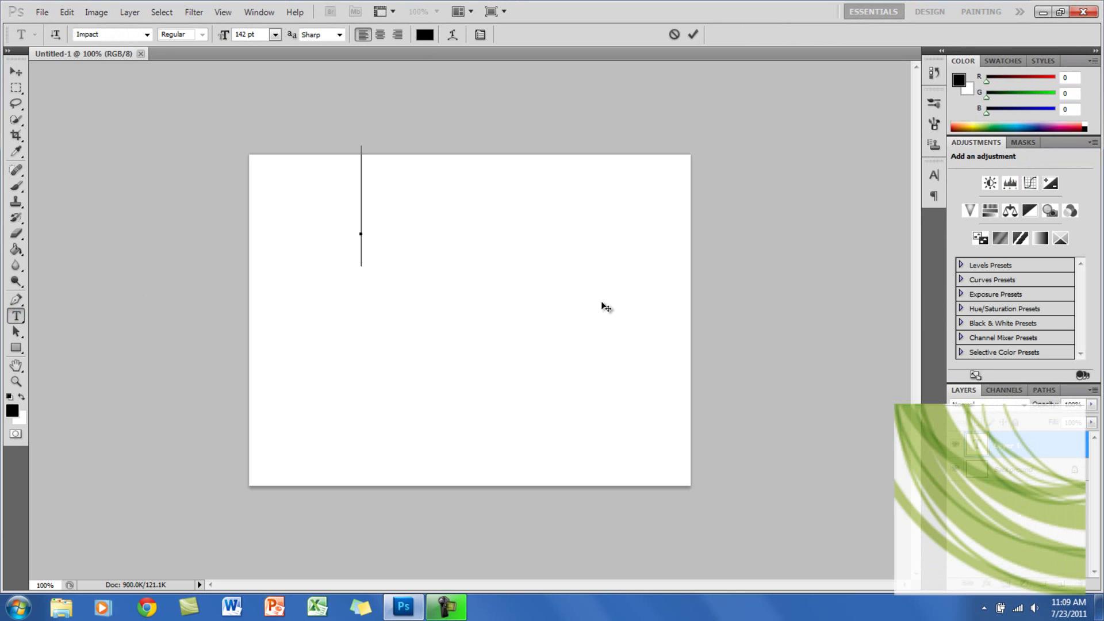
{"action": "type", "text": "Li"}
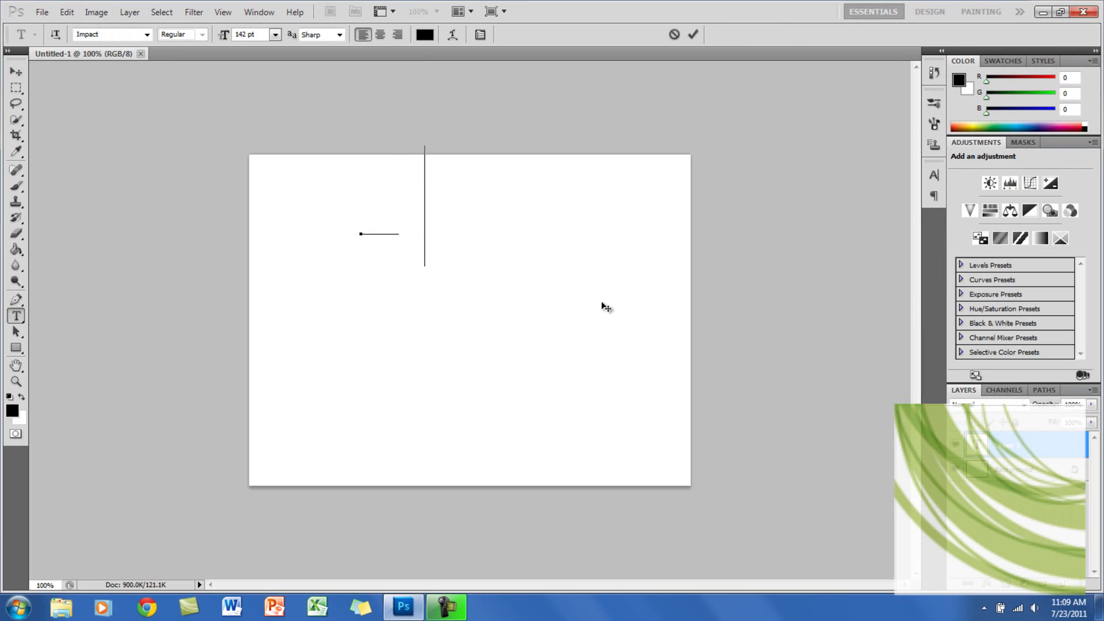
{"action": "type", "text": "ght"}
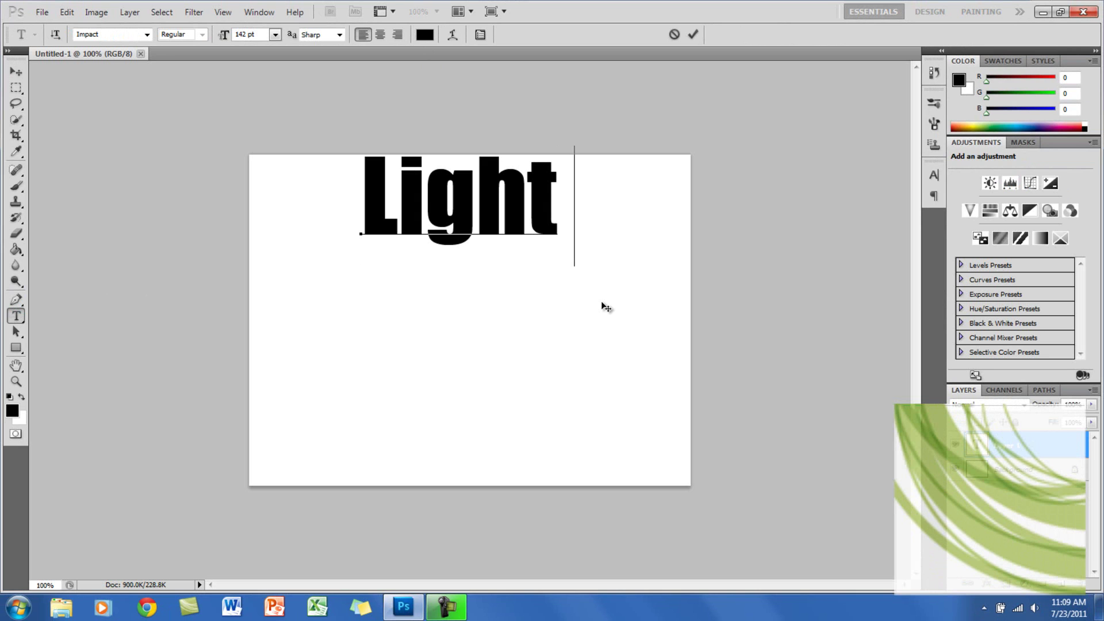
{"action": "key", "text": "Return"}
{"action": "type", "text": "Effect"}
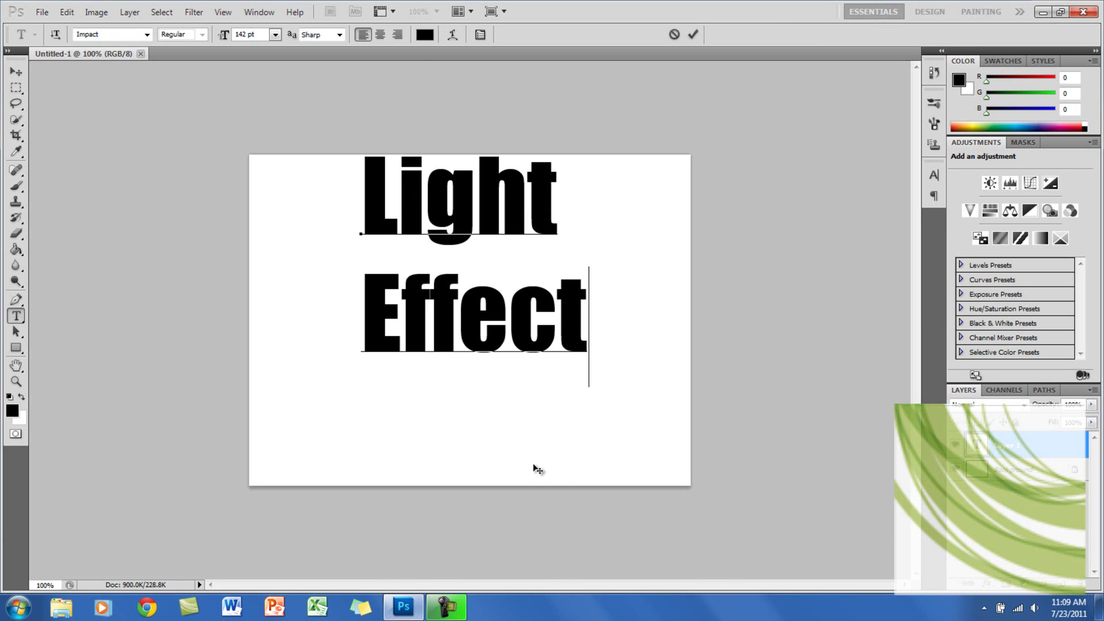
Move the text block down toward the canvas centre and commit it
{"action": "left_click_drag", "start_coordinate": [535, 466], "coordinate": [540, 490]}
{"action": "left_click", "coordinate": [368, 216]}
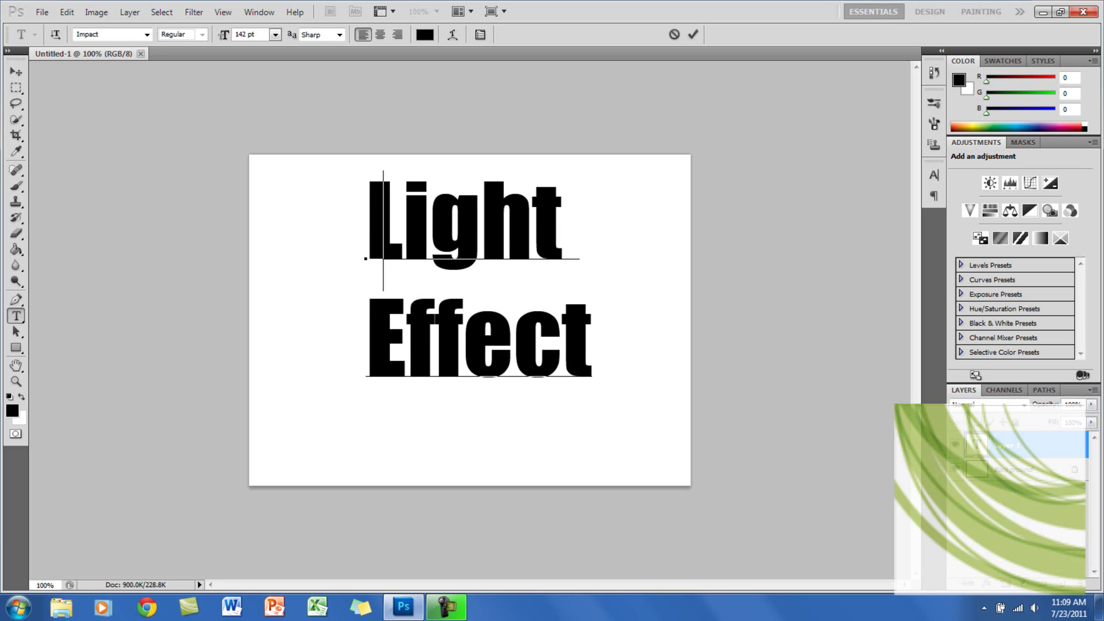
{"action": "left_click_drag", "start_coordinate": [481, 450], "coordinate": [473, 490]}
{"action": "left_click", "coordinate": [693, 34]}
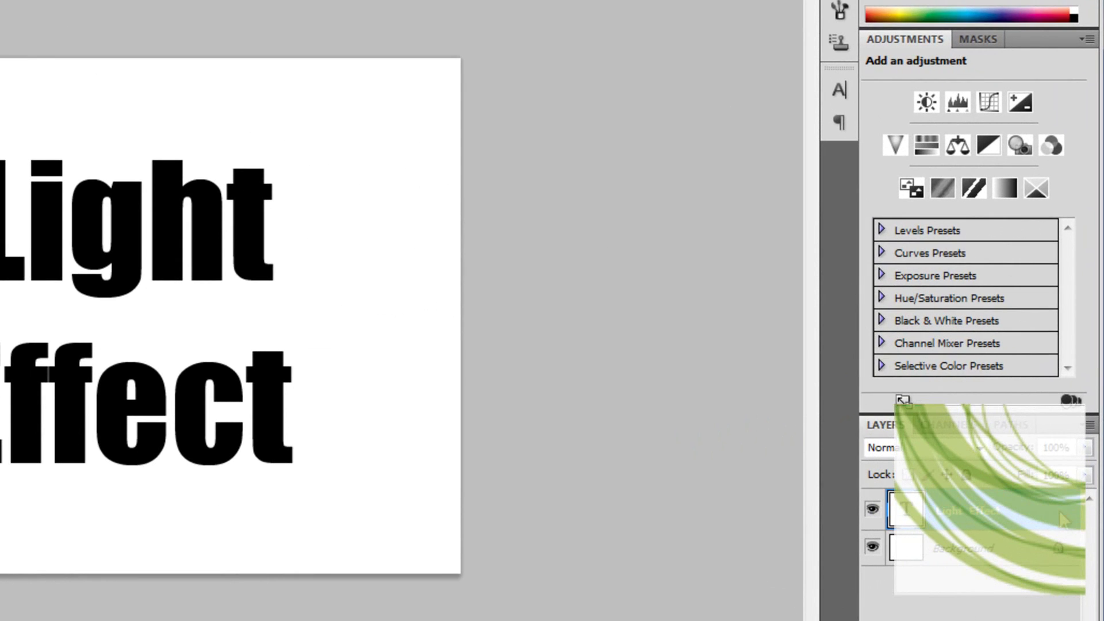
Rasterize the Light Effect type layer and load its letter shapes as a selection
{"action": "right_click", "coordinate": [1061, 520]}
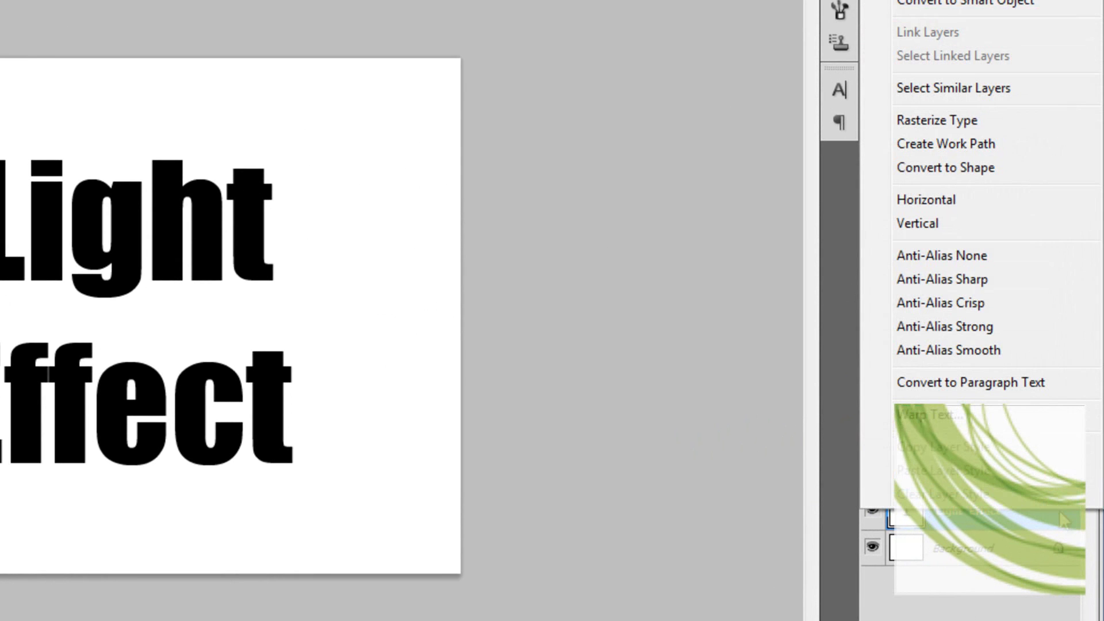
{"action": "left_click", "coordinate": [1021, 120]}
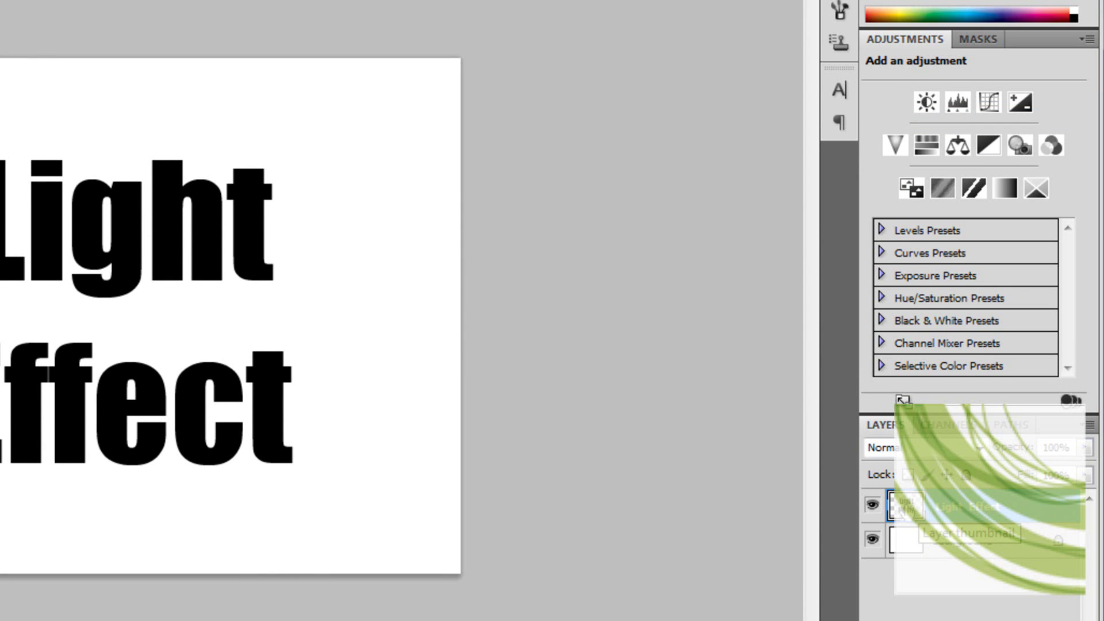
{"action": "left_click", "coordinate": [904, 508], "text": "ctrl"}
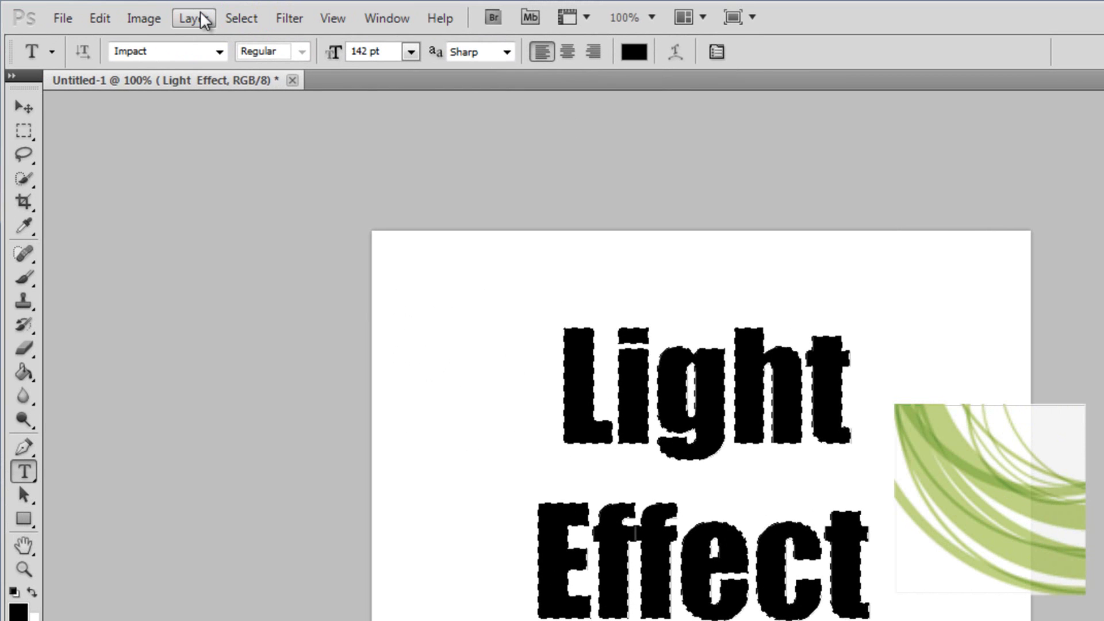
Save the letter selection to a new channel via Select > Save Selection
{"action": "left_click", "coordinate": [162, 17]}
{"action": "mouse_move", "coordinate": [230, 22]}
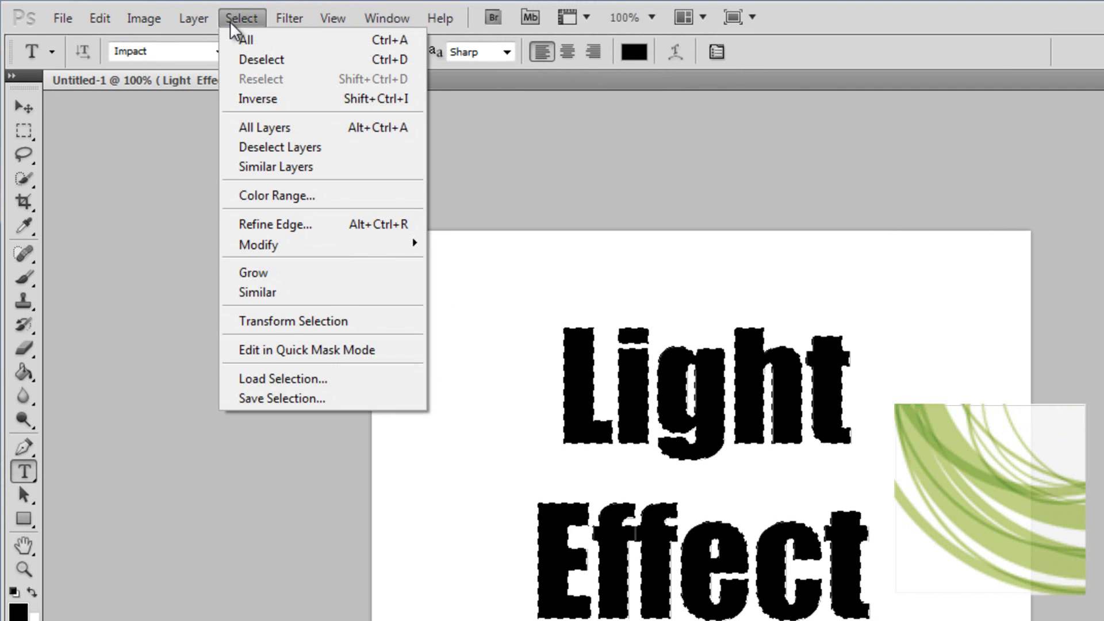
{"action": "left_click", "coordinate": [282, 399]}
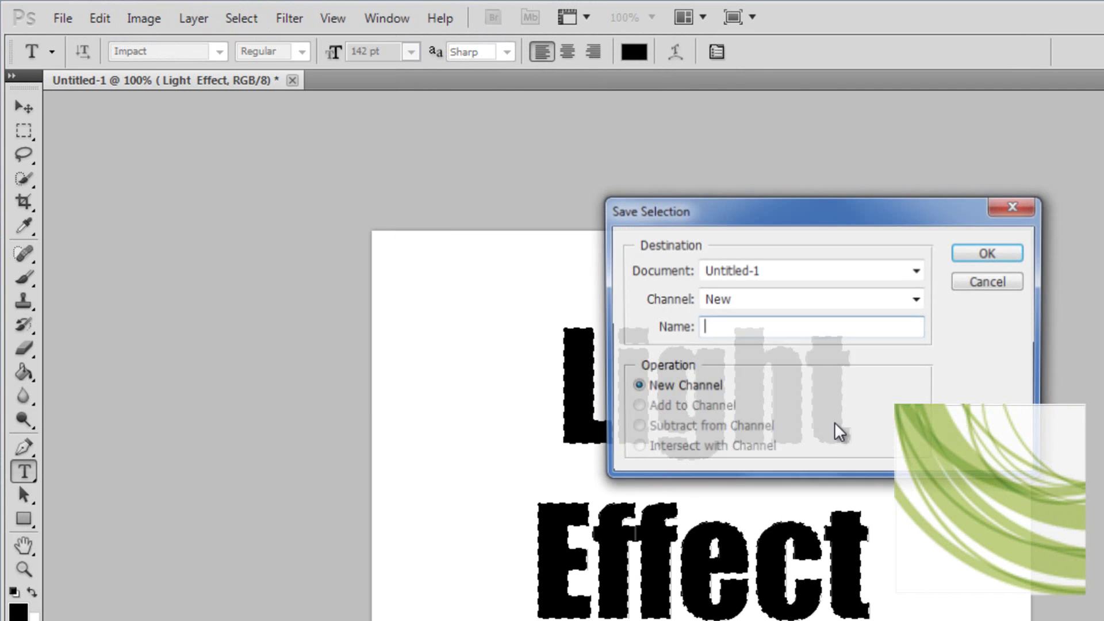
{"action": "left_click", "coordinate": [971, 253]}
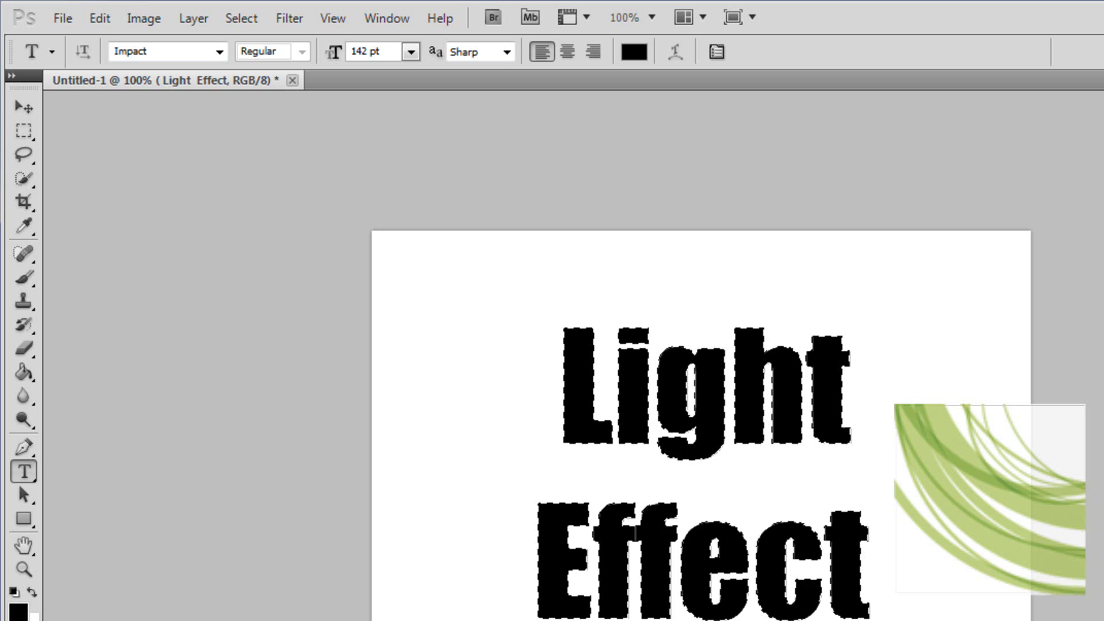
Deselect using the Rectangular Marquee, then return to the Move tool
{"action": "left_click", "coordinate": [17, 133]}
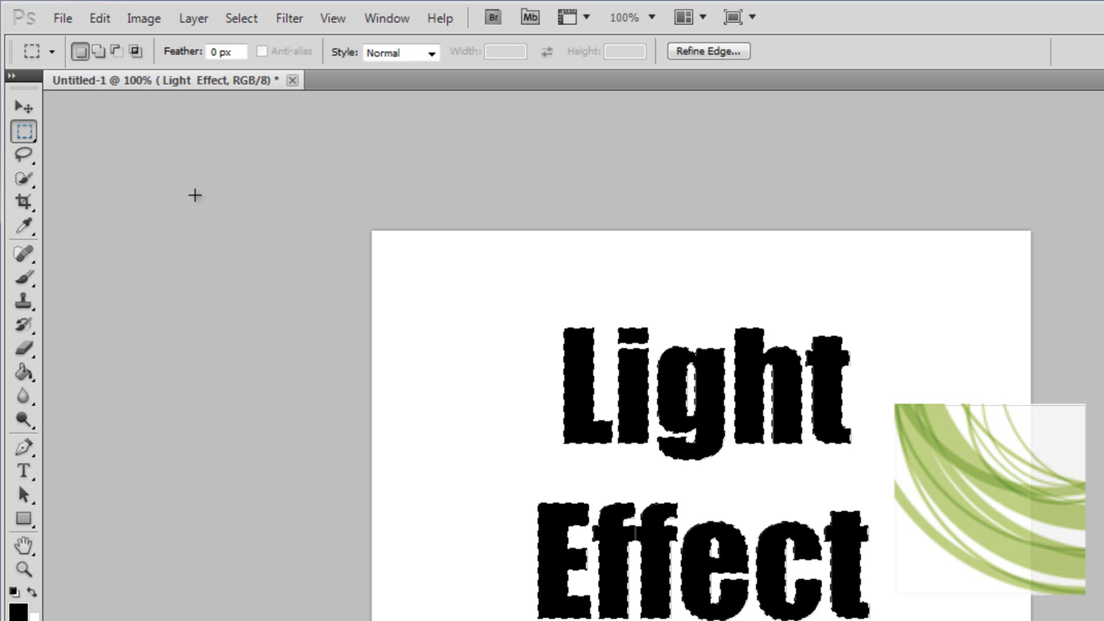
{"action": "left_click", "coordinate": [477, 338]}
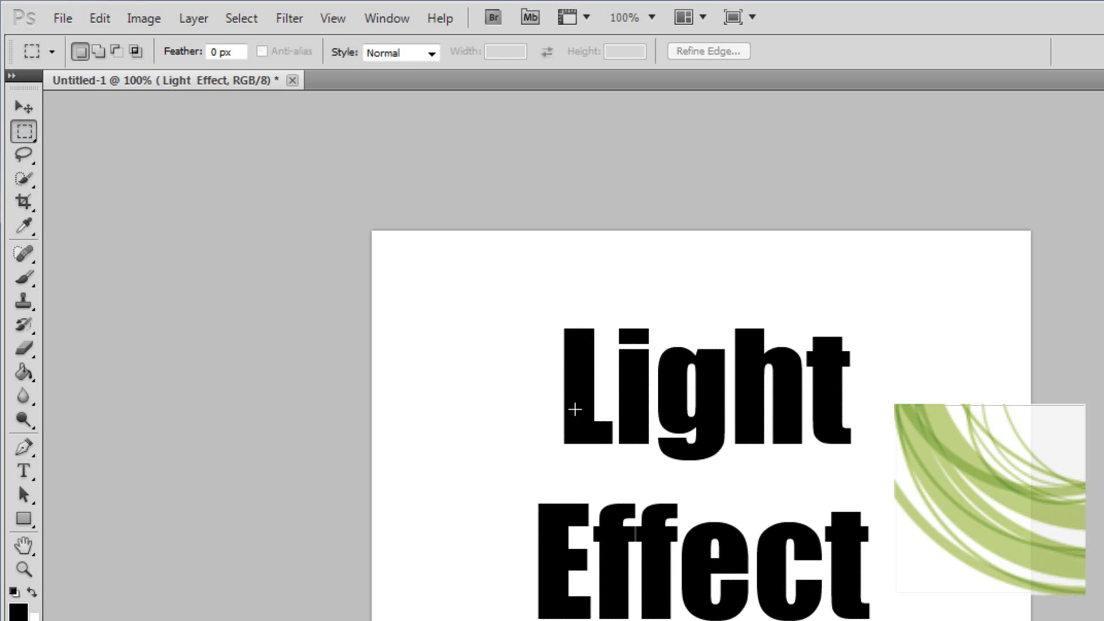
{"action": "left_click", "coordinate": [22, 107]}
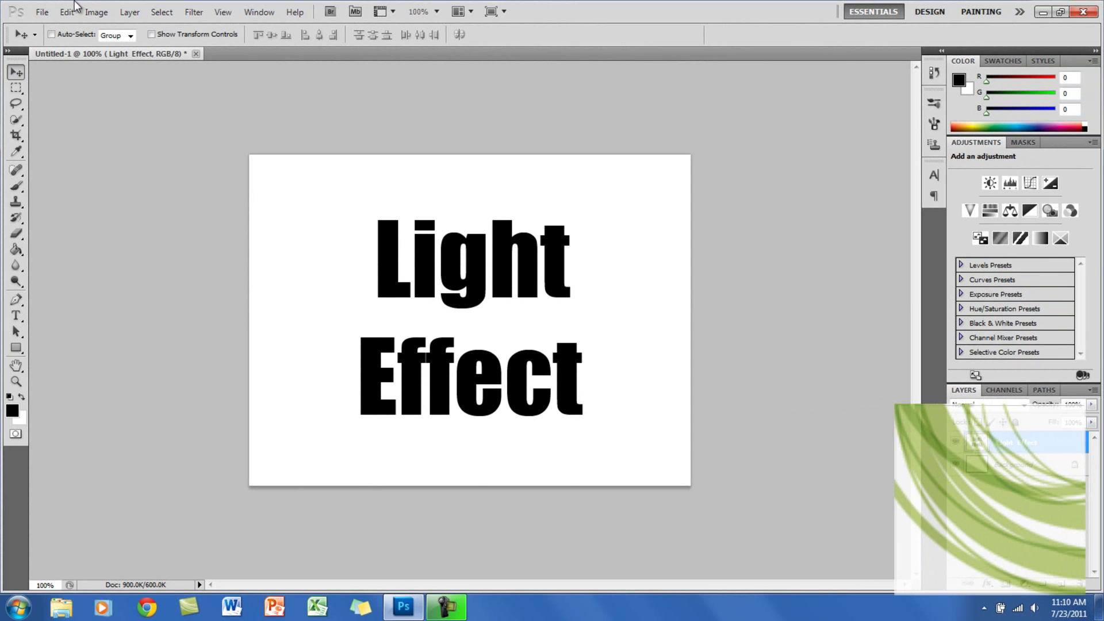
Maximize the window and fill the layer with White, Multiply mode, 100% opacity
{"action": "left_click", "coordinate": [105, 18]}
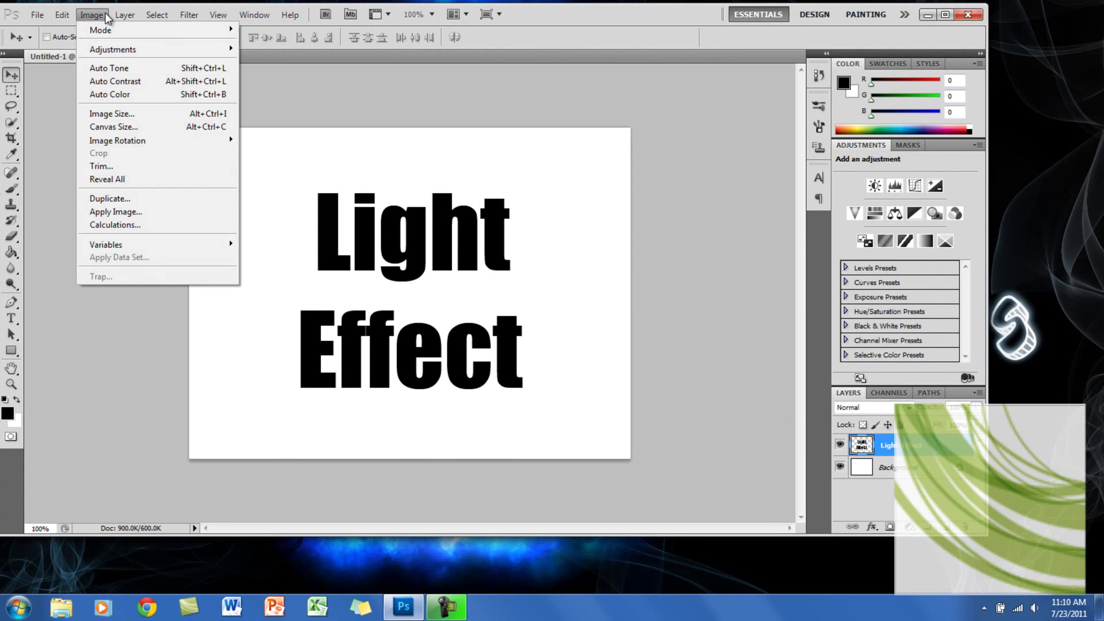
{"action": "double_click", "coordinate": [623, 16]}
{"action": "left_click", "coordinate": [67, 12]}
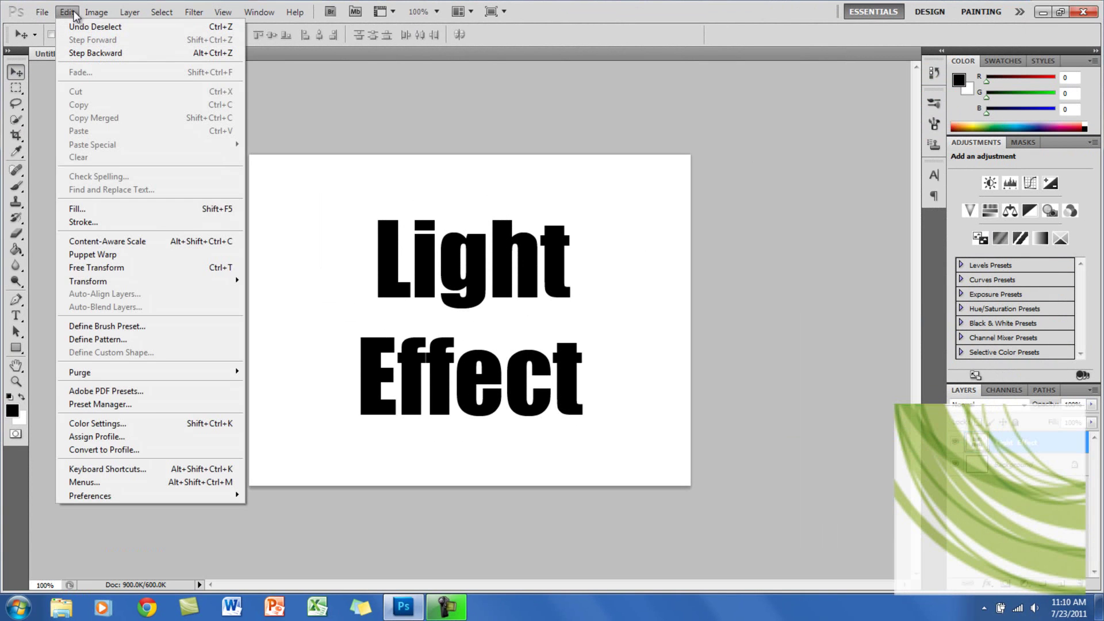
{"action": "left_click", "coordinate": [148, 214]}
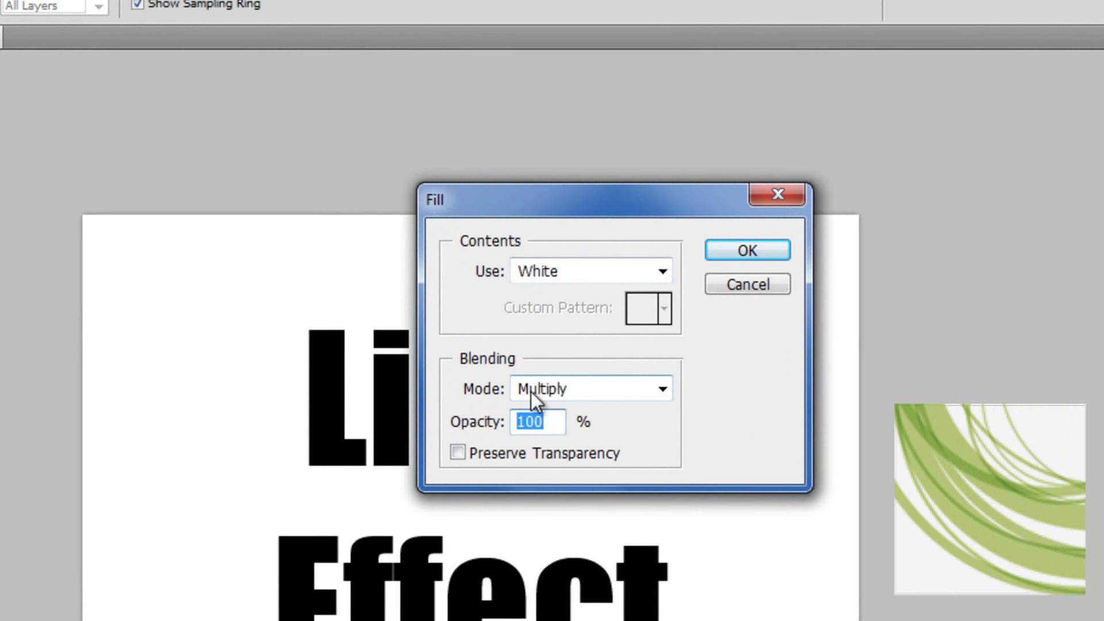
{"action": "left_click", "coordinate": [749, 252]}
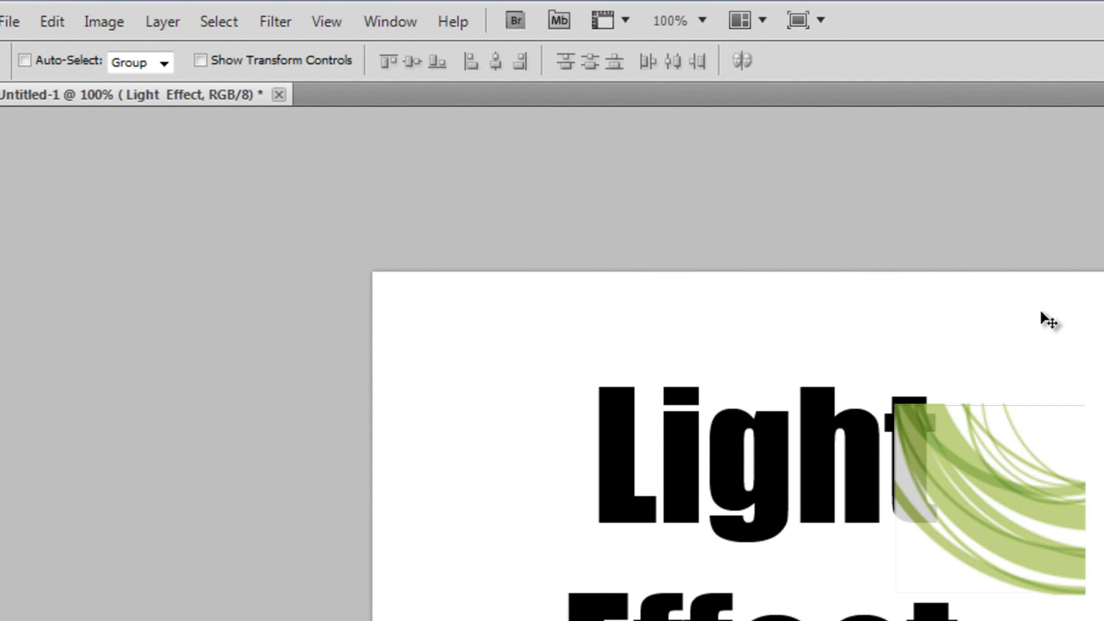
Apply a Gaussian Blur with a 4.0-pixel radius to the Light Effect text
{"action": "left_click", "coordinate": [276, 21]}
{"action": "mouse_move", "coordinate": [479, 242]}
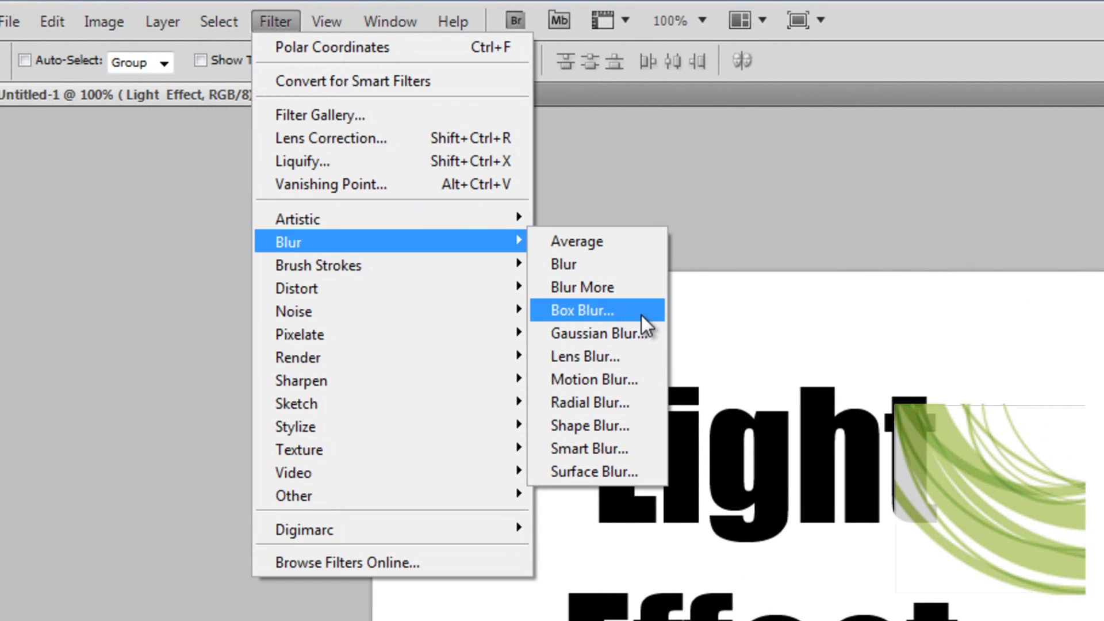
{"action": "left_click", "coordinate": [638, 336]}
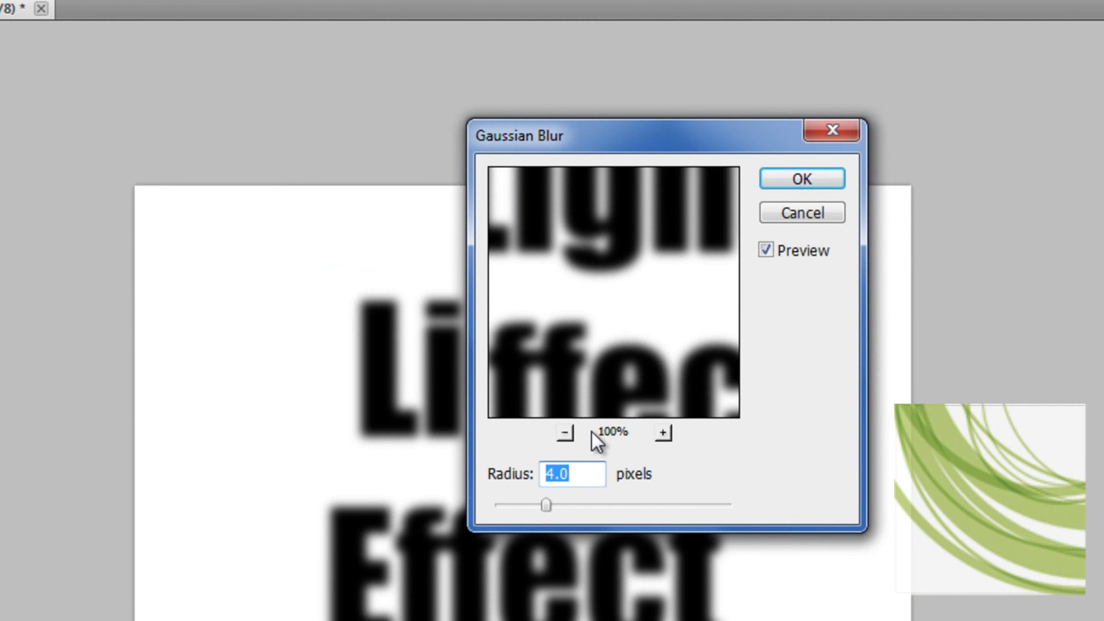
{"action": "left_click", "coordinate": [801, 168]}
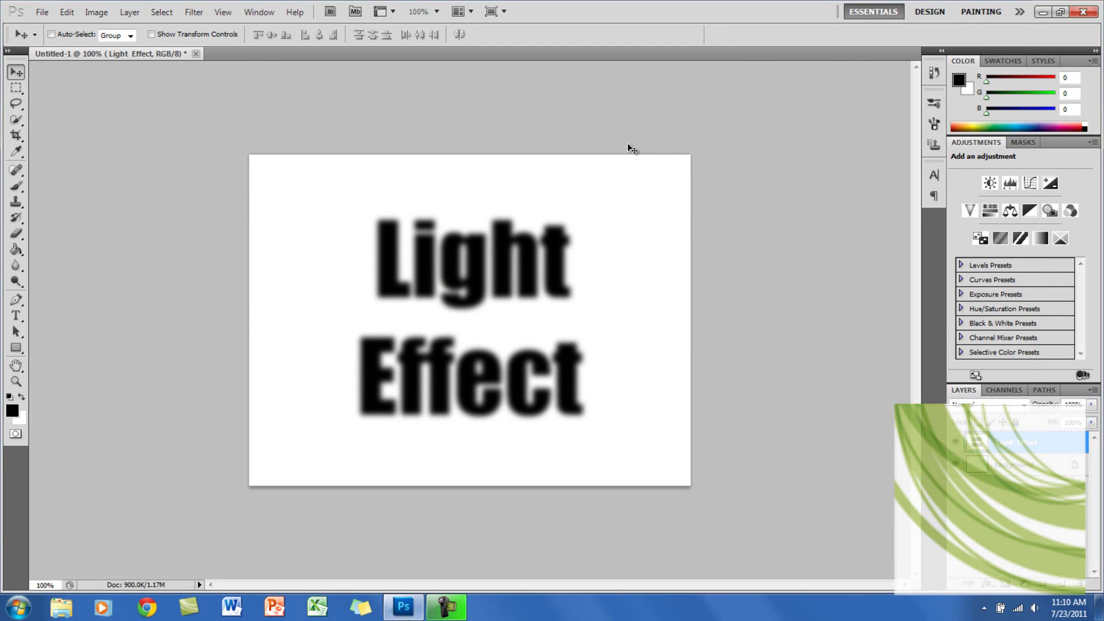
Apply Filter > Stylize > Solarize to the blurred lettering
{"action": "left_click", "coordinate": [202, 13]}
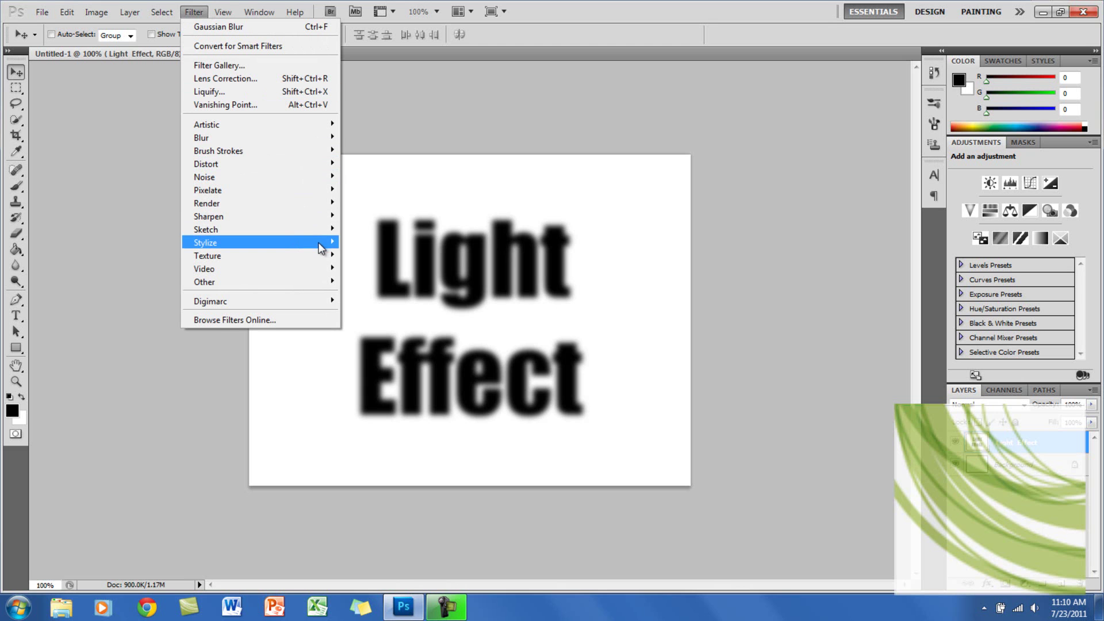
{"action": "mouse_move", "coordinate": [321, 247]}
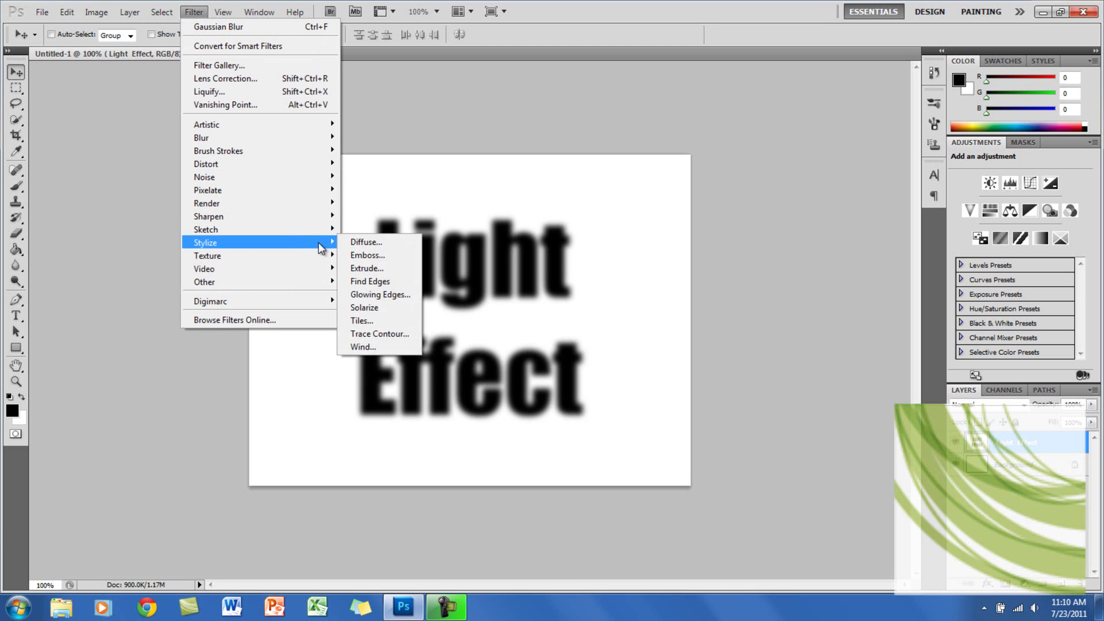
{"action": "left_click", "coordinate": [400, 312]}
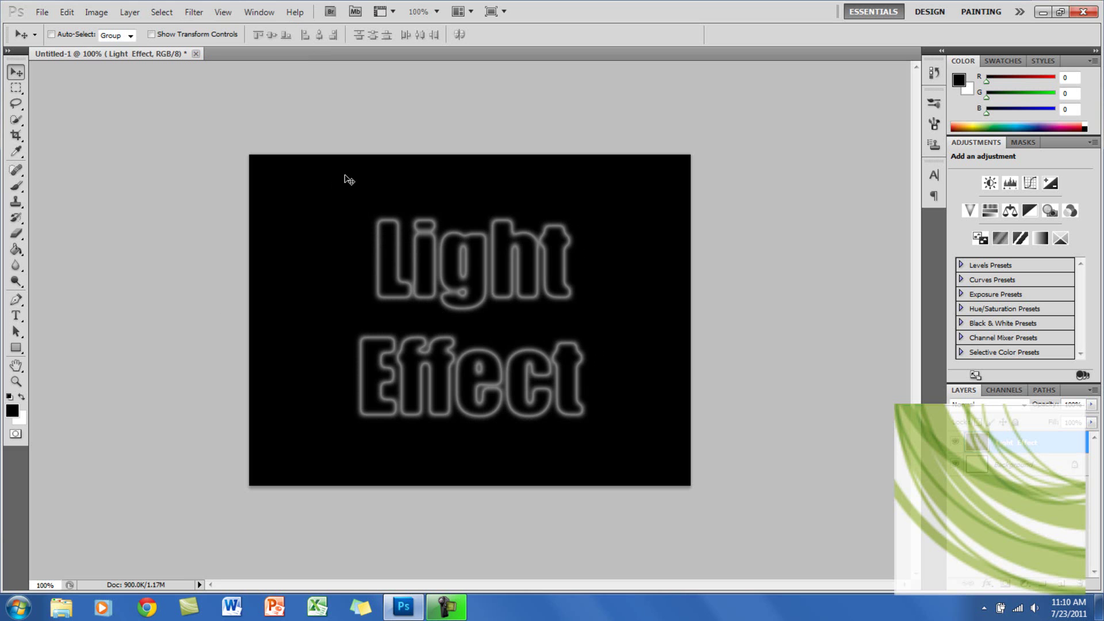
Use Levels (Ctrl+L) to set the white input level to 128
{"action": "key", "text": "ctrl+l"}
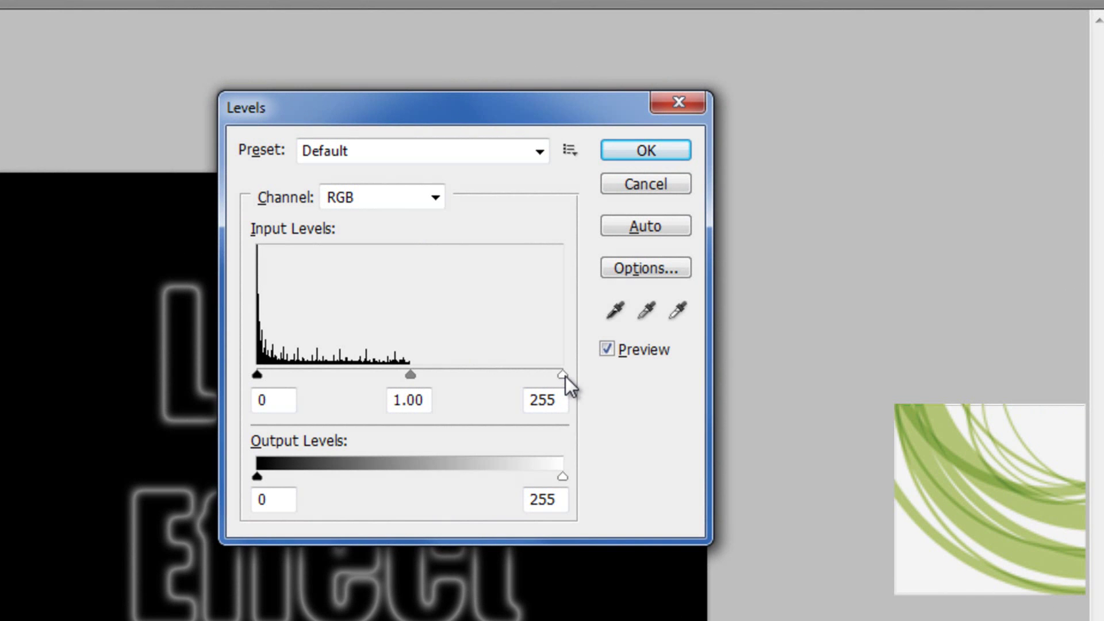
{"action": "left_click_drag", "start_coordinate": [565, 377], "coordinate": [411, 373]}
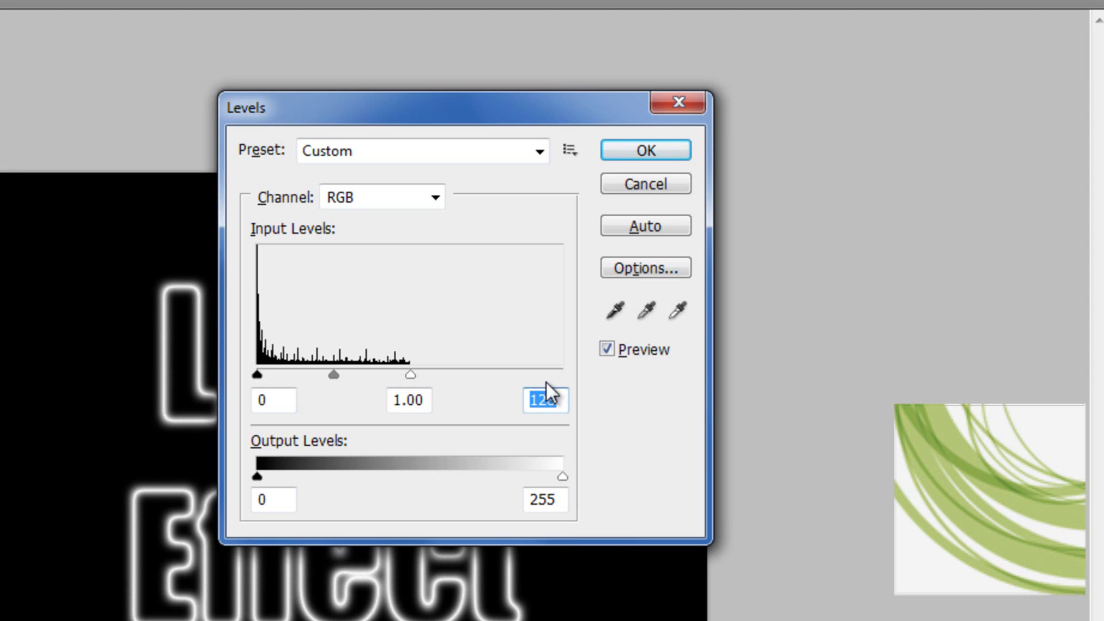
{"action": "left_click", "coordinate": [679, 155]}
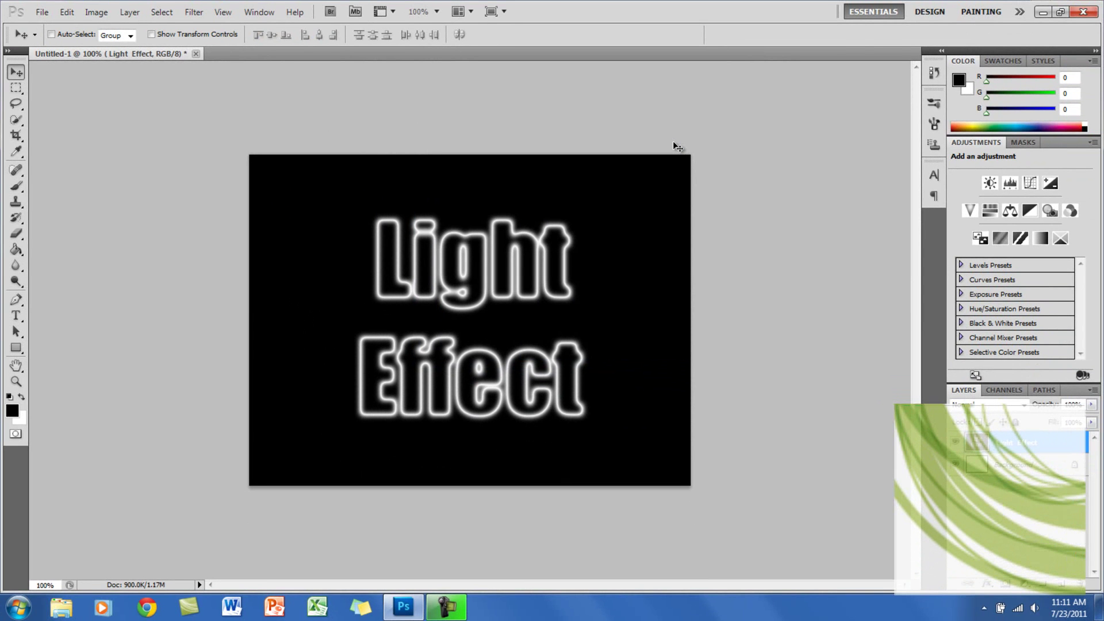
Duplicate the Light Effect layer, keeping the default name 'Light Effect copy'
{"action": "right_click", "coordinate": [1057, 453]}
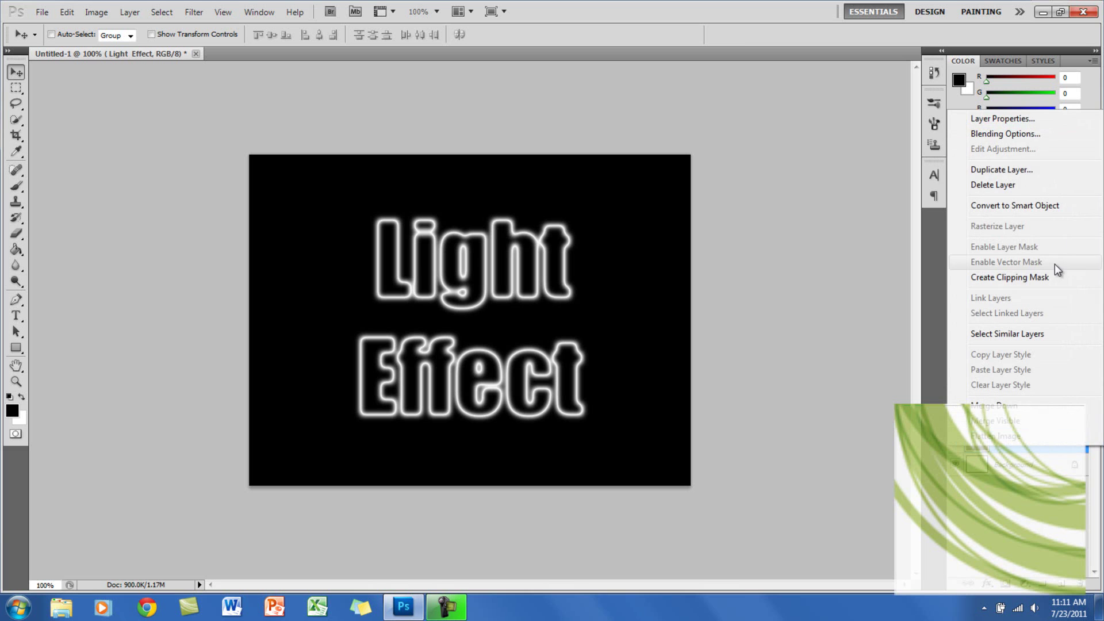
{"action": "left_click", "coordinate": [1031, 169]}
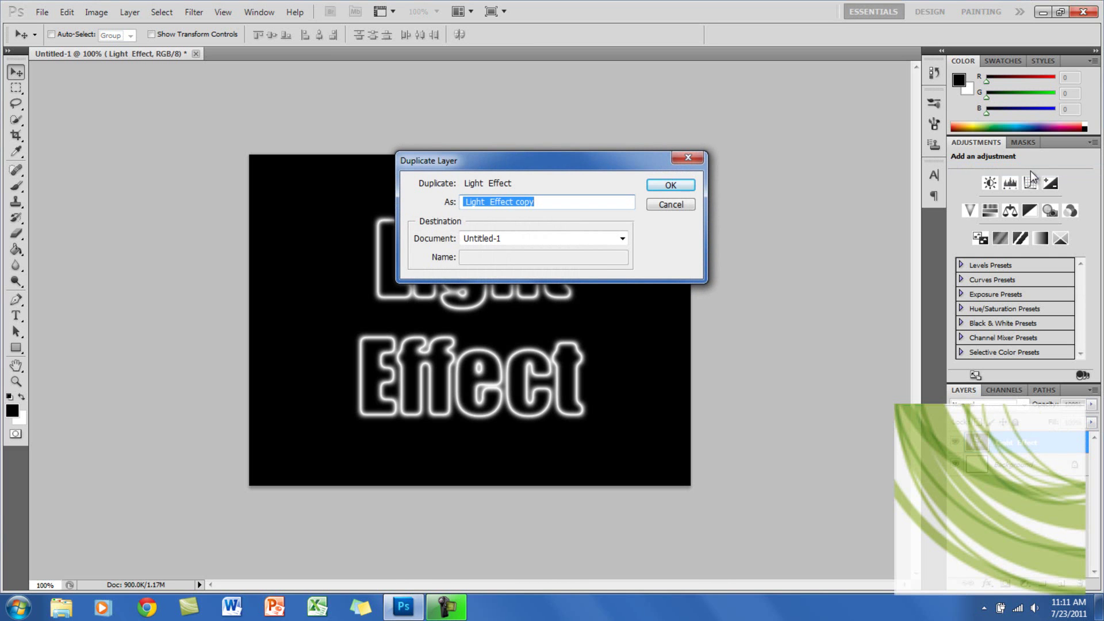
{"action": "key", "text": "Return"}
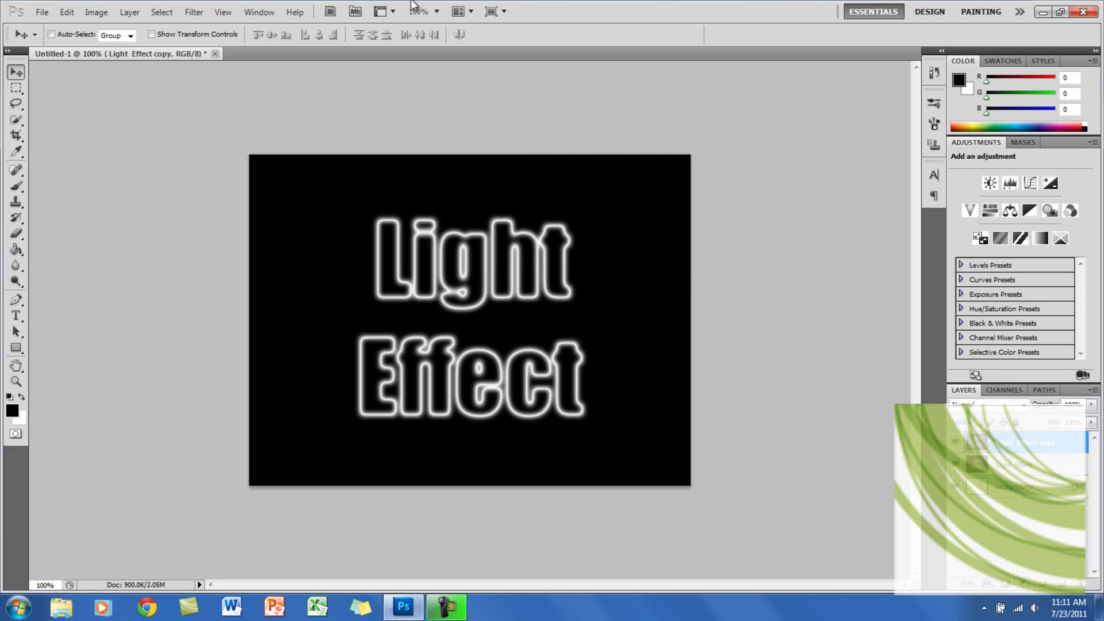
Apply Polar Coordinates set to Polar to Rectangular on the Light Effect copy layer
{"action": "left_click", "coordinate": [195, 12]}
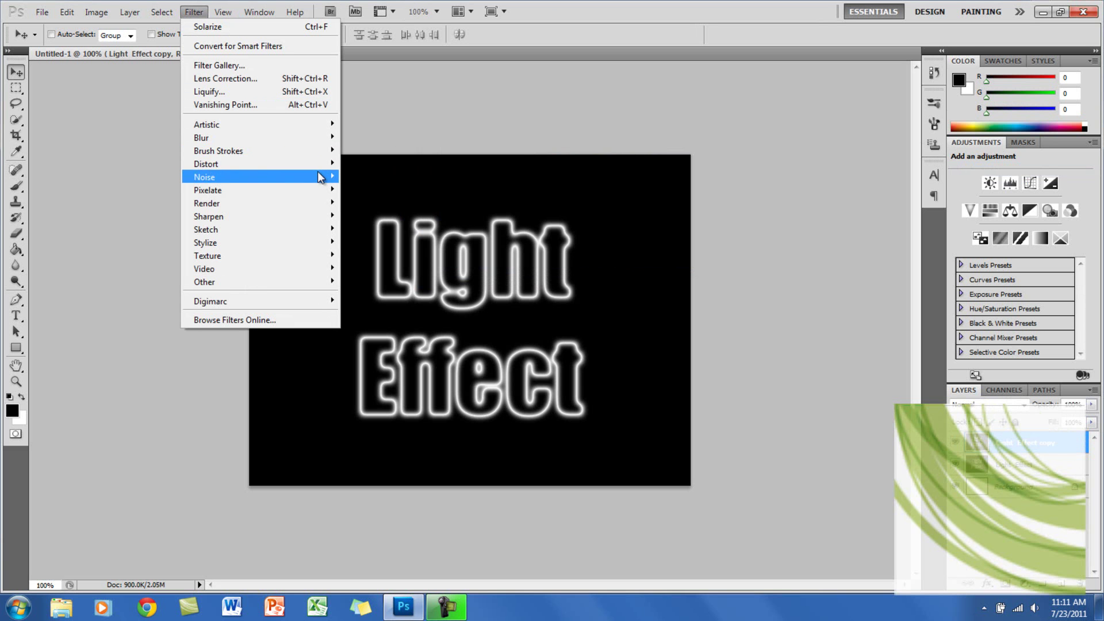
{"action": "mouse_move", "coordinate": [321, 169]}
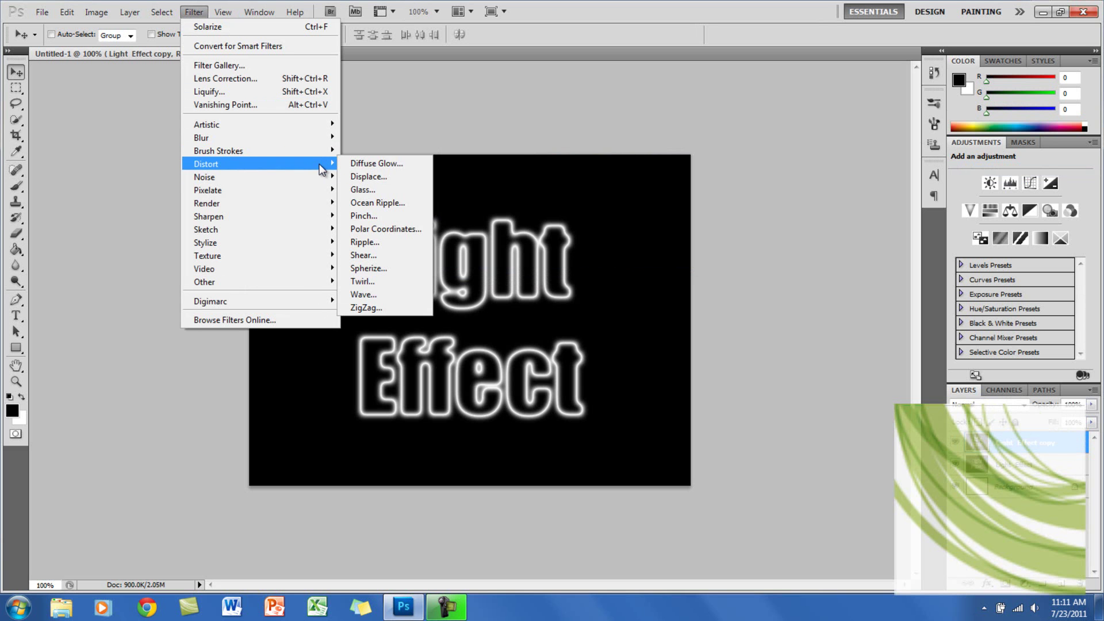
{"action": "left_click", "coordinate": [383, 229]}
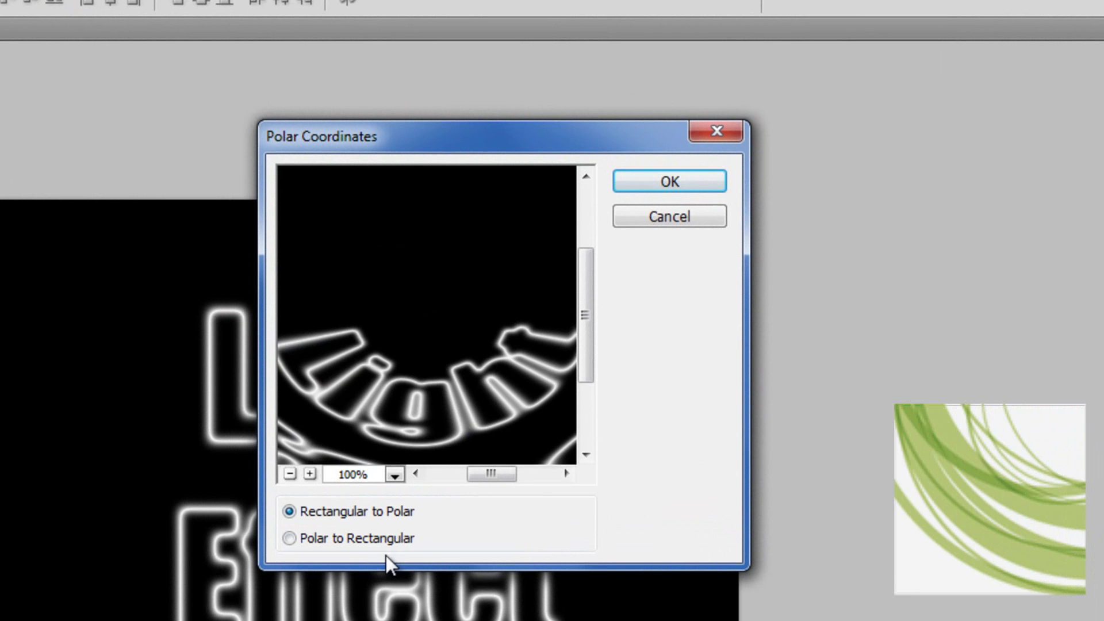
{"action": "left_click", "coordinate": [303, 539]}
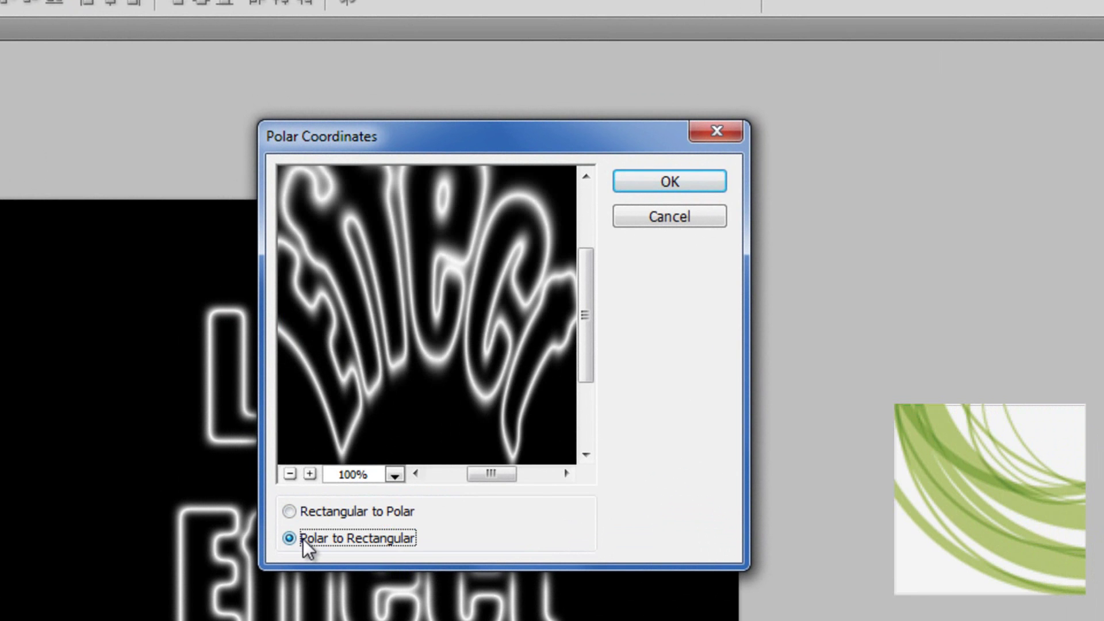
{"action": "left_click", "coordinate": [699, 178]}
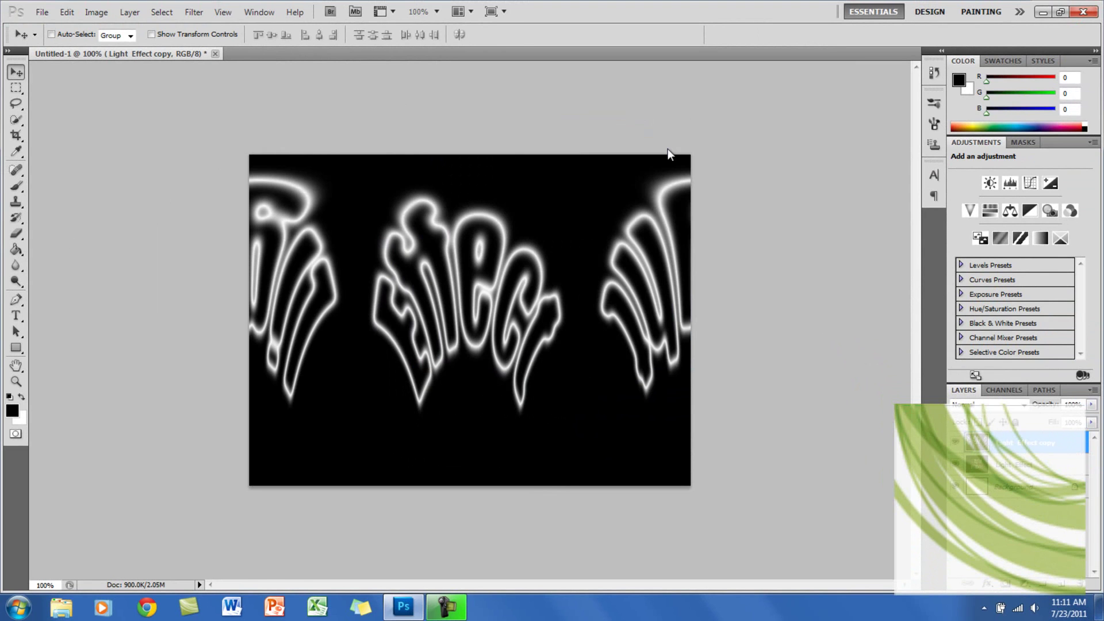
Rotate the canvas 90° clockwise into portrait and invert it to black outlines on white
{"action": "left_click", "coordinate": [92, 12]}
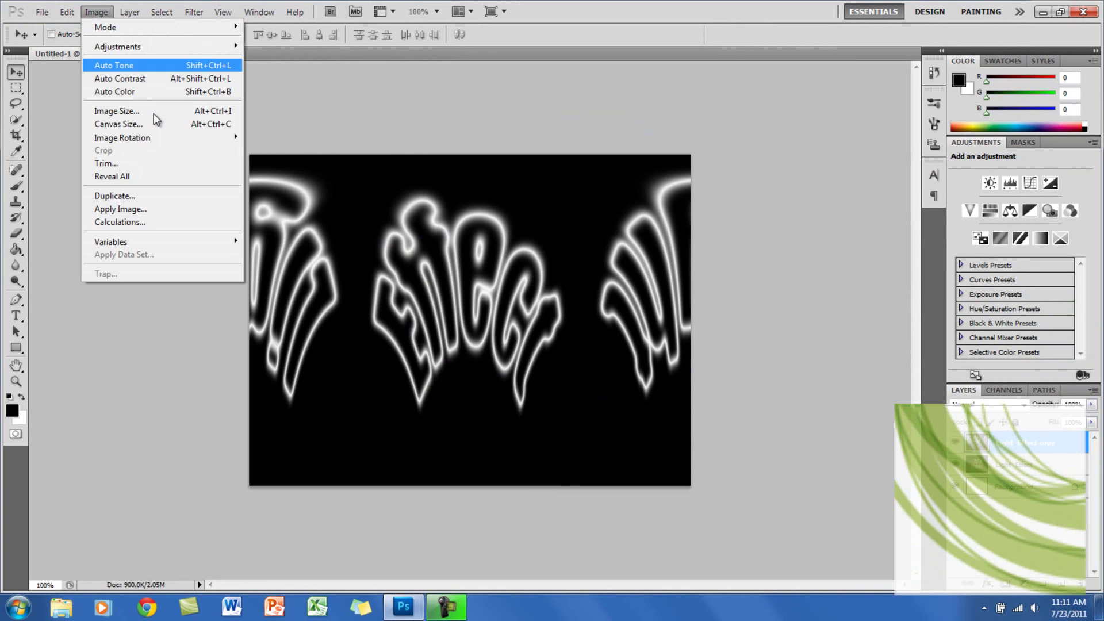
{"action": "mouse_move", "coordinate": [195, 137]}
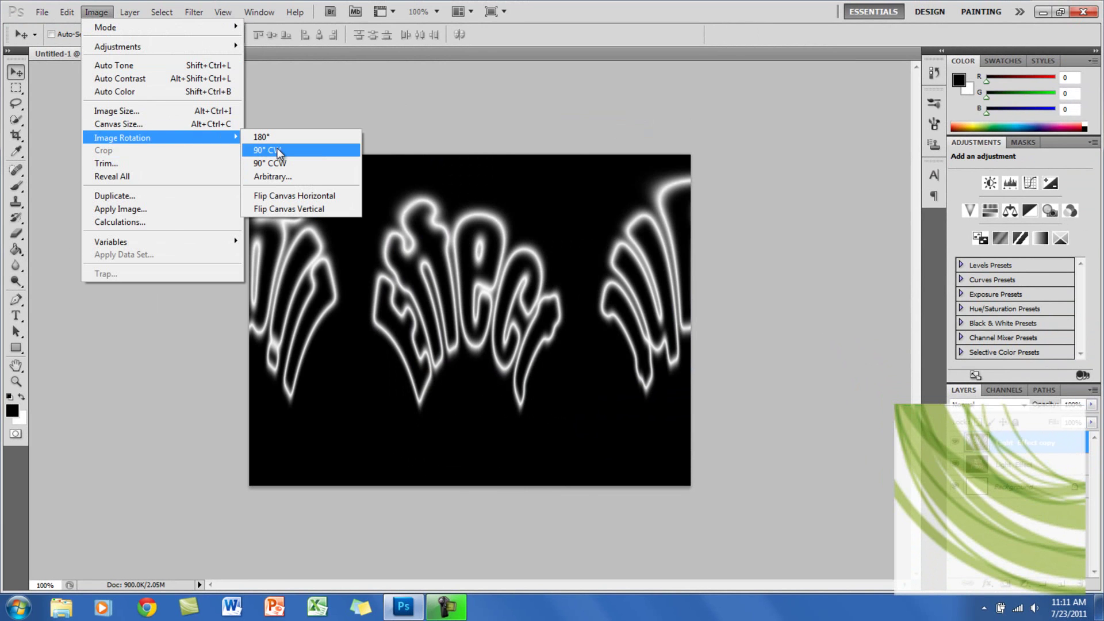
{"action": "left_click", "coordinate": [277, 148]}
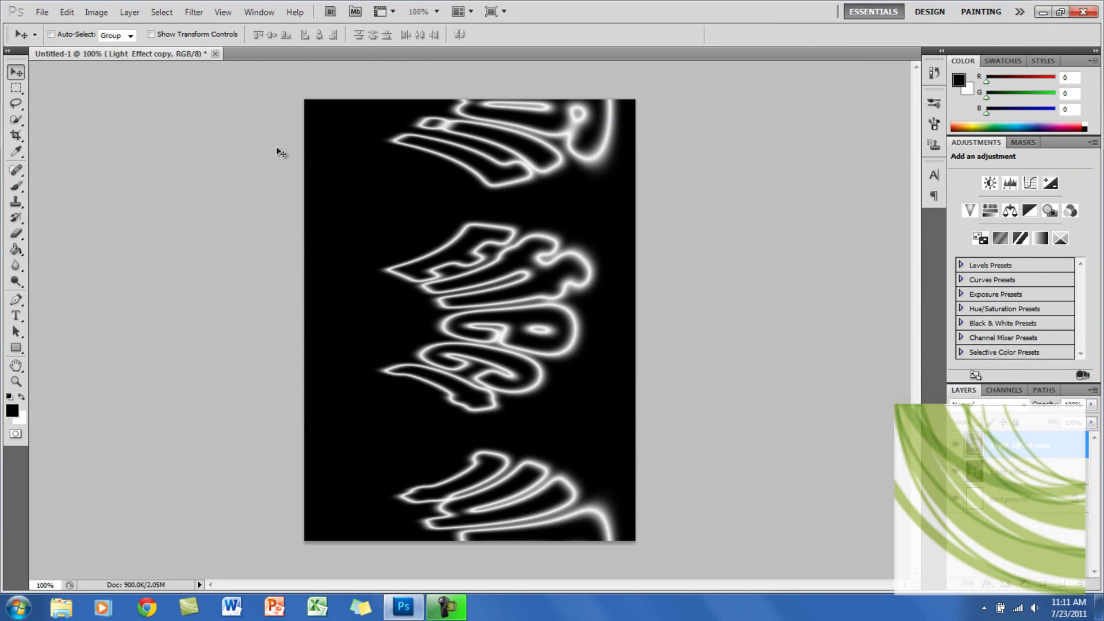
{"action": "key", "text": "ctrl+i"}
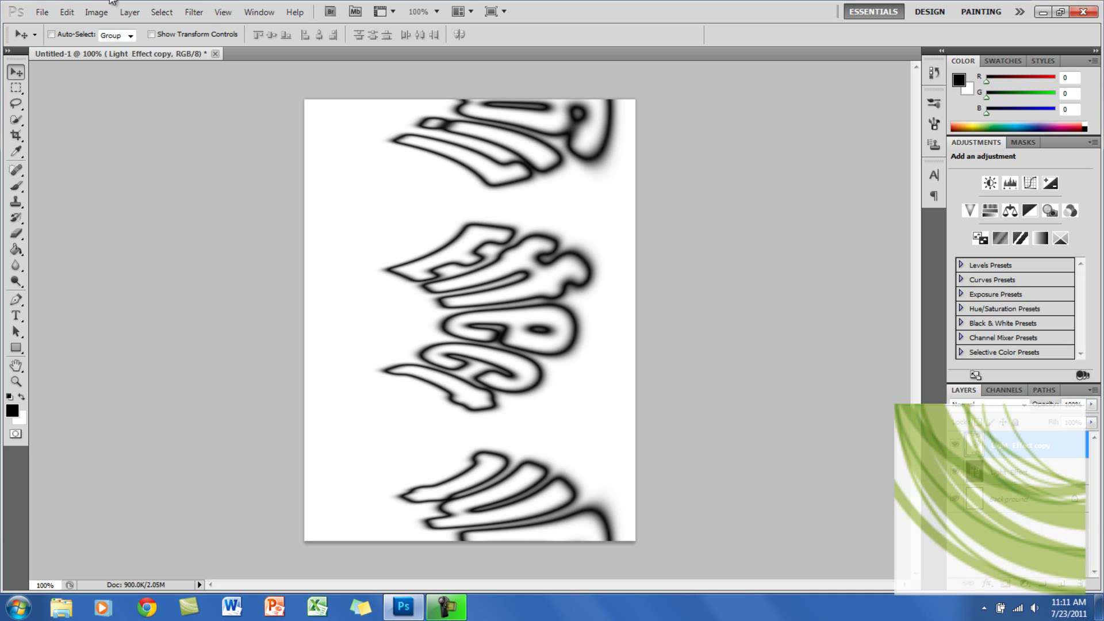
Apply the Wind filter twice, invert back to a black background, then repeat Wind
{"action": "left_click", "coordinate": [195, 12]}
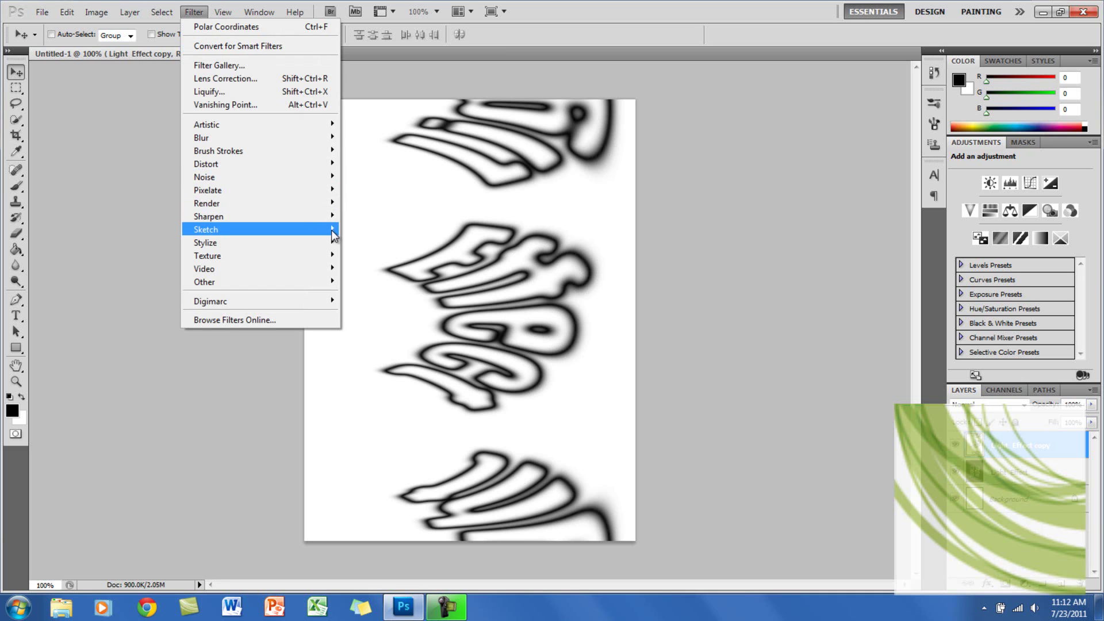
{"action": "mouse_move", "coordinate": [333, 243]}
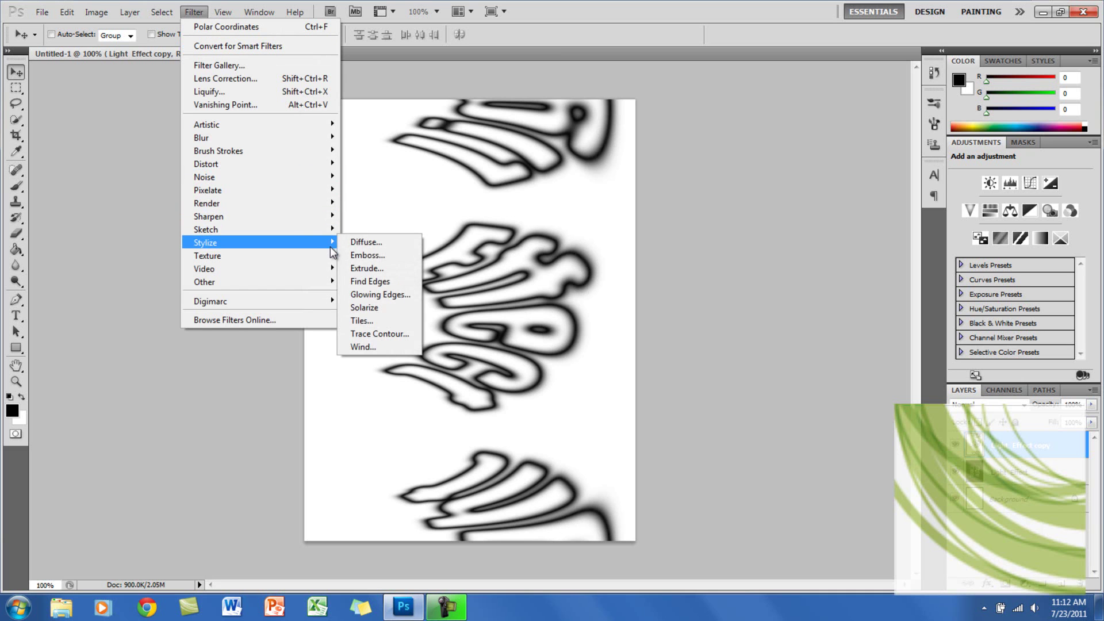
{"action": "left_click", "coordinate": [385, 345]}
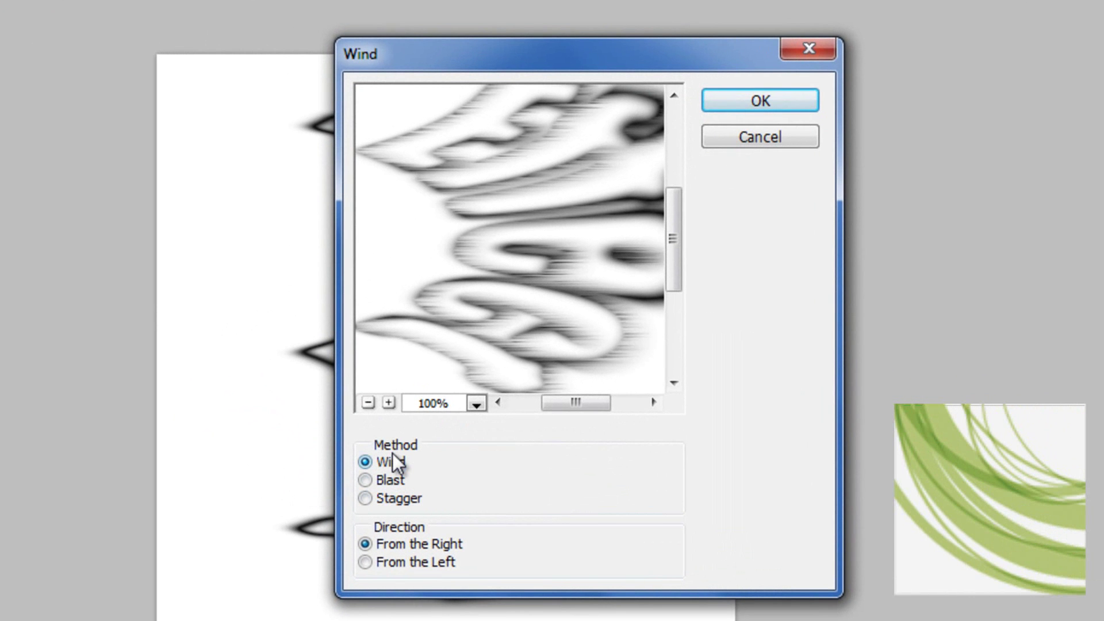
{"action": "left_click", "coordinate": [771, 104]}
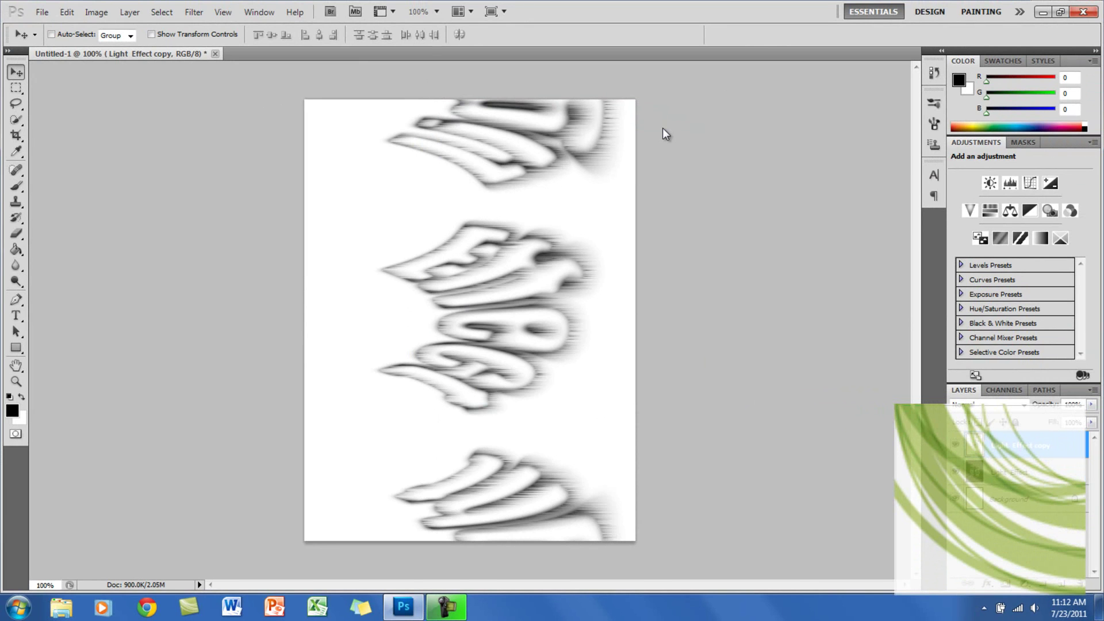
{"action": "key", "text": "ctrl+f"}
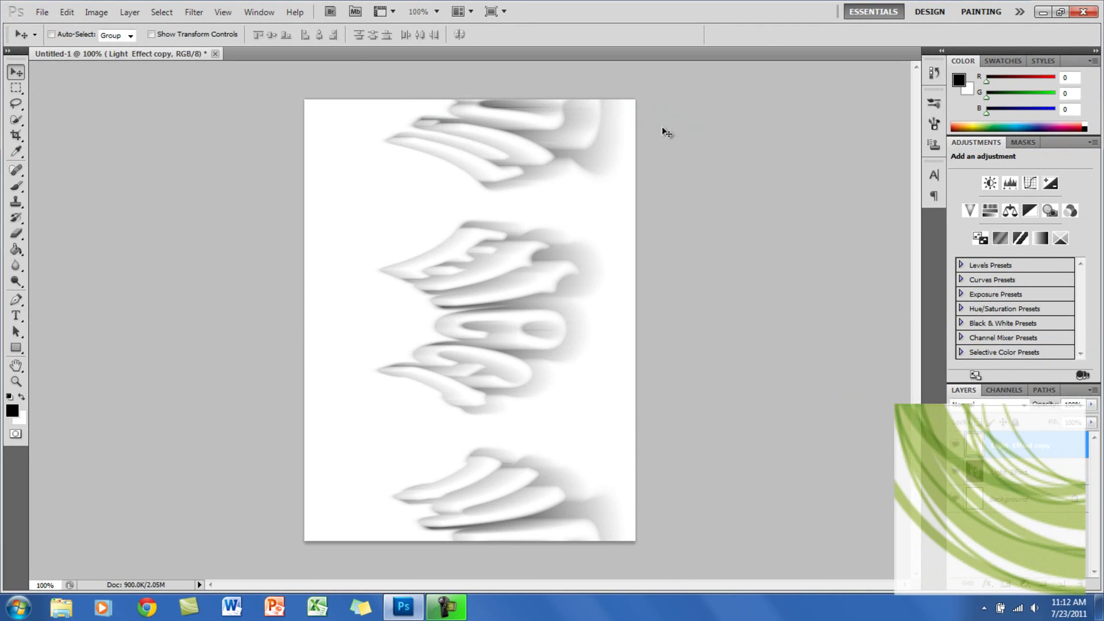
{"action": "key", "text": "ctrl+i"}
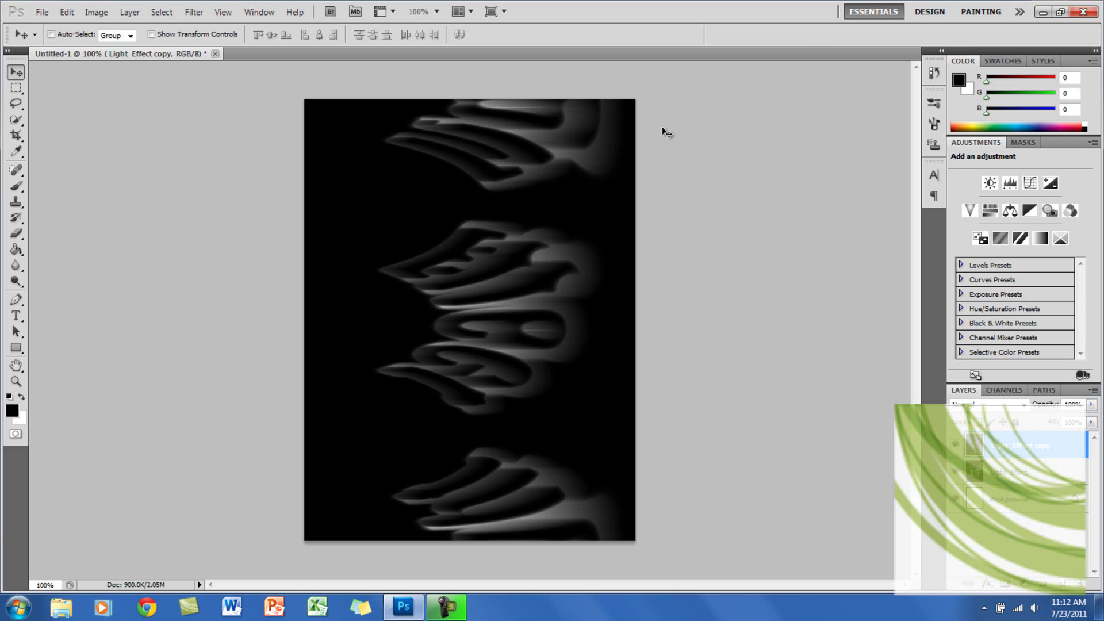
{"action": "key", "text": "ctrl+f"}
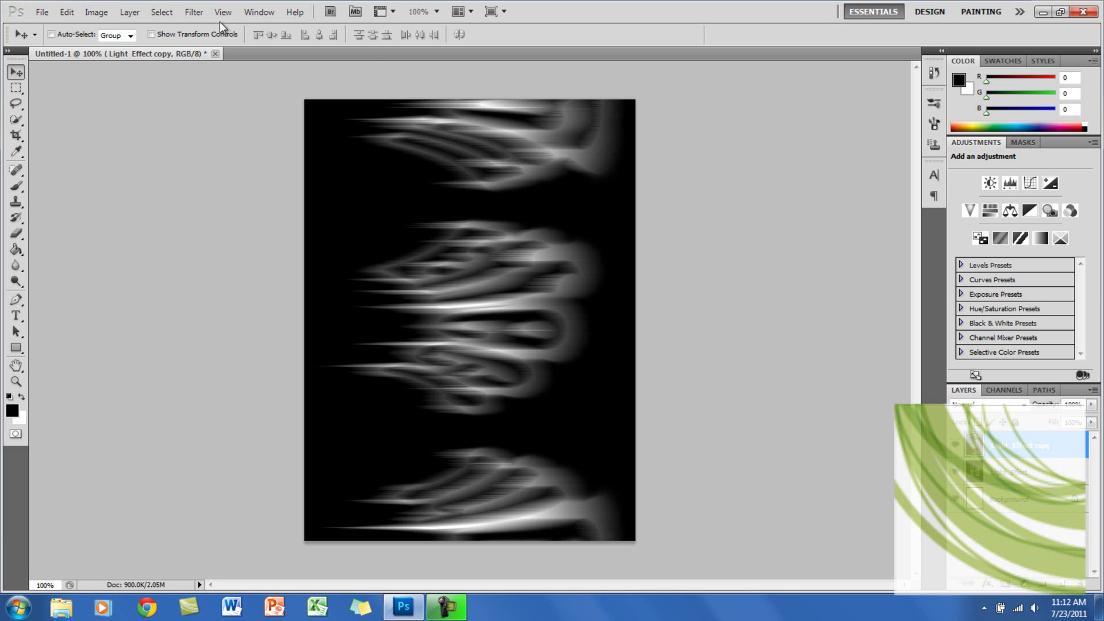
{"action": "left_click", "coordinate": [89, 16]}
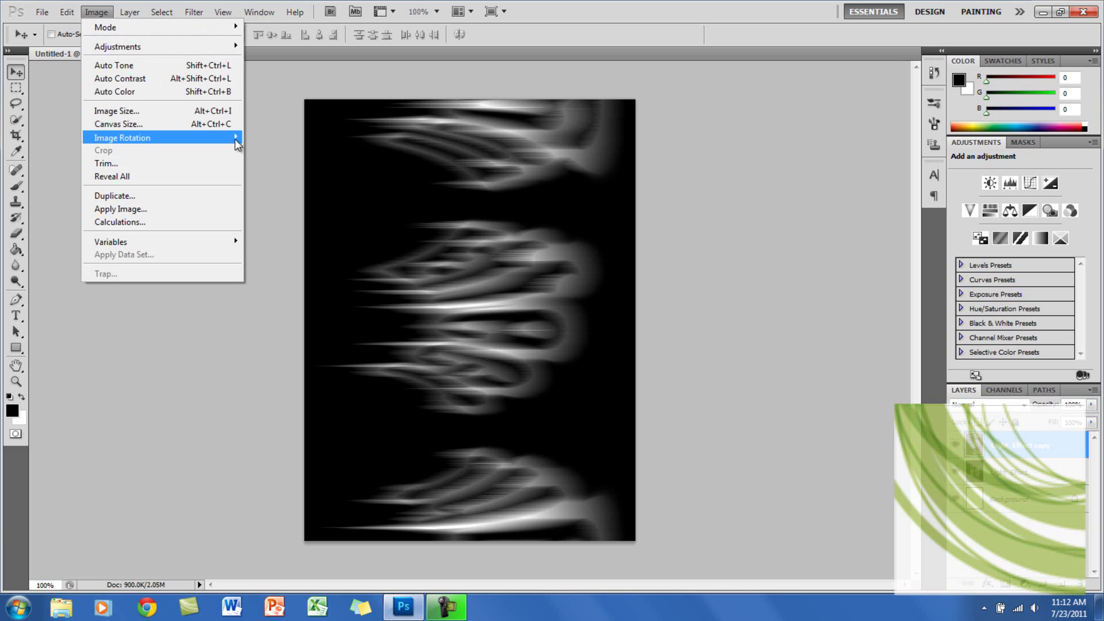
{"action": "mouse_move", "coordinate": [235, 139]}
{"action": "left_click", "coordinate": [258, 161]}
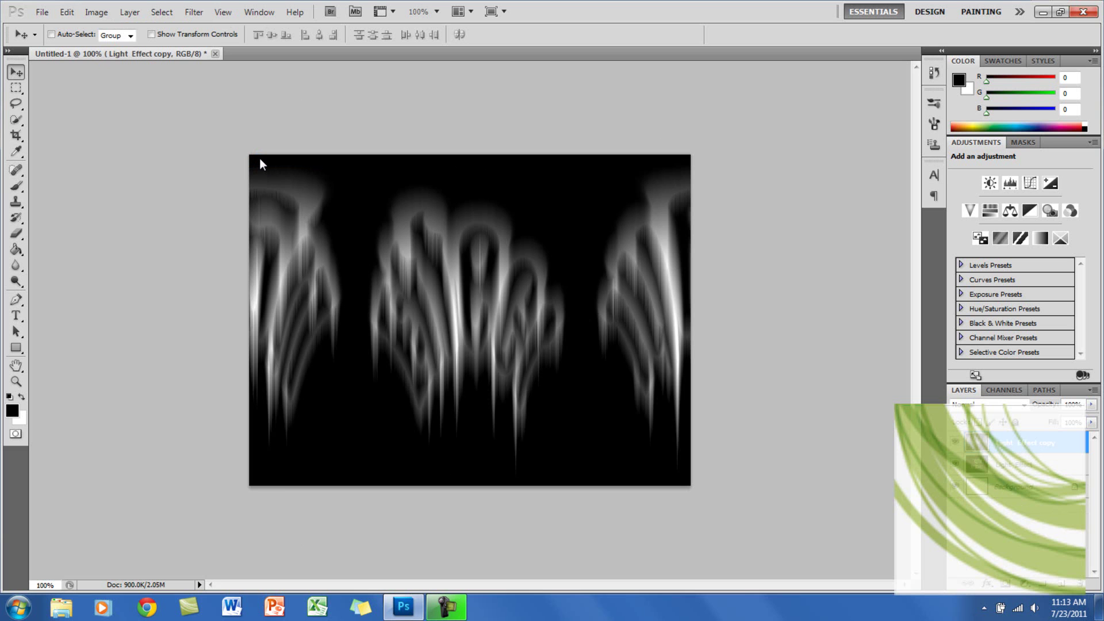
{"action": "double_click", "coordinate": [194, 7]}
{"action": "left_click", "coordinate": [192, 12]}
{"action": "left_click", "coordinate": [617, 12]}
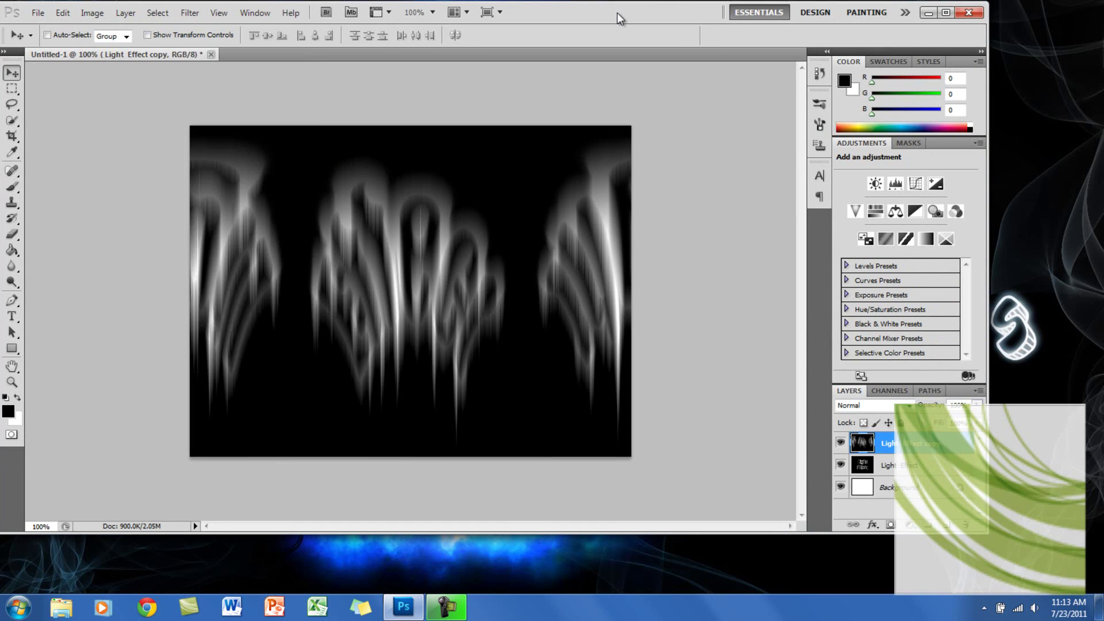
{"action": "double_click", "coordinate": [617, 12]}
Apply Polar Coordinates set to Rectangular to Polar to curl the streaks around the letters
{"action": "left_click", "coordinate": [192, 13]}
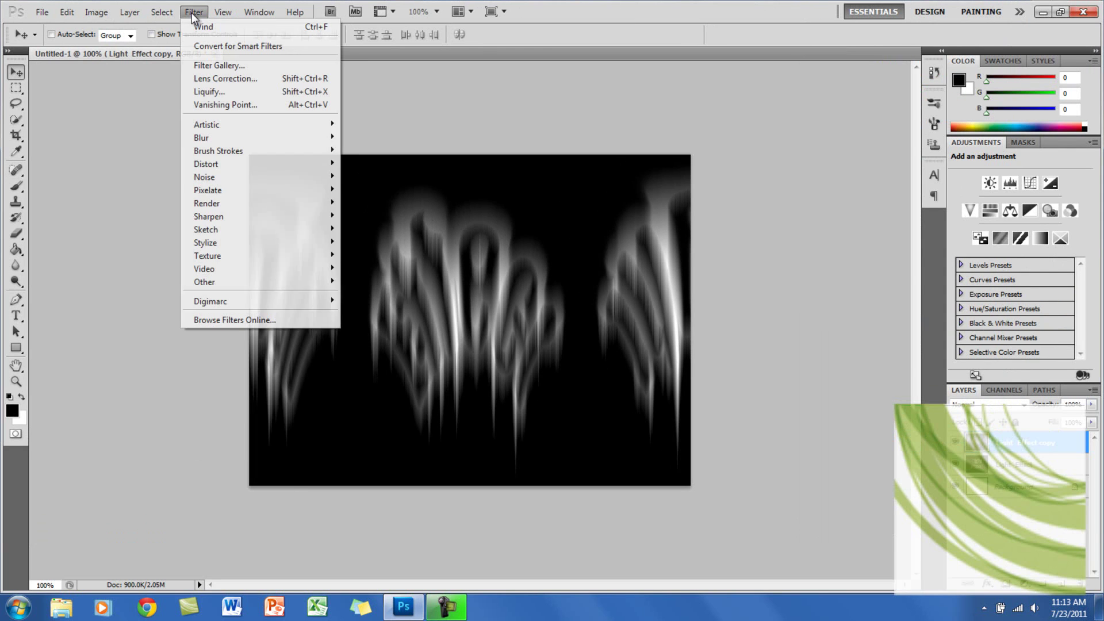
{"action": "mouse_move", "coordinate": [295, 230]}
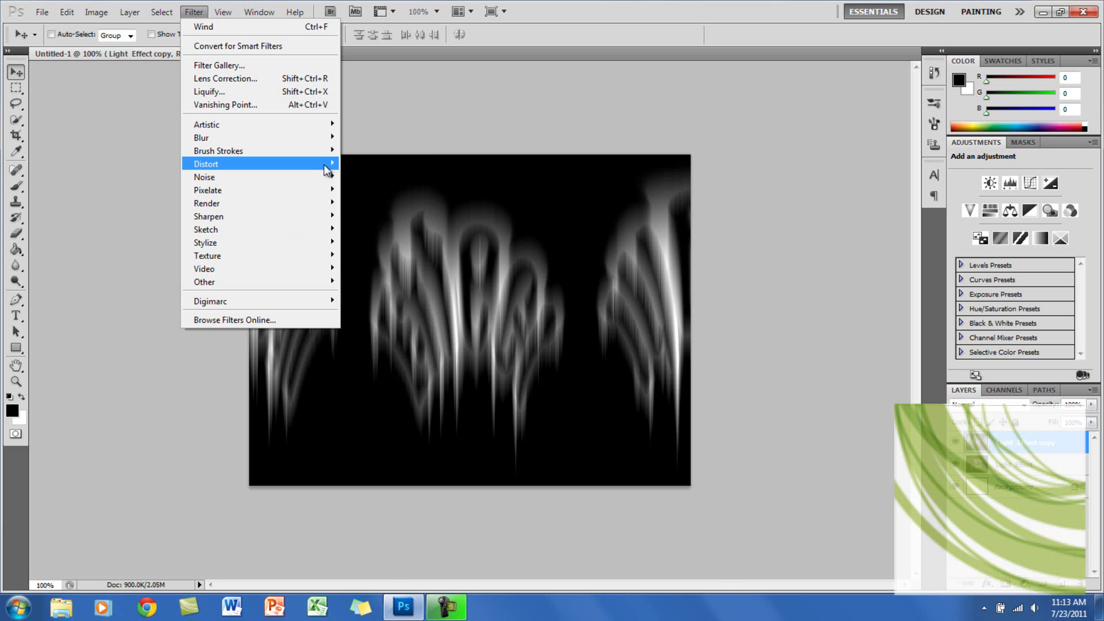
{"action": "mouse_move", "coordinate": [324, 165]}
{"action": "left_click", "coordinate": [361, 228]}
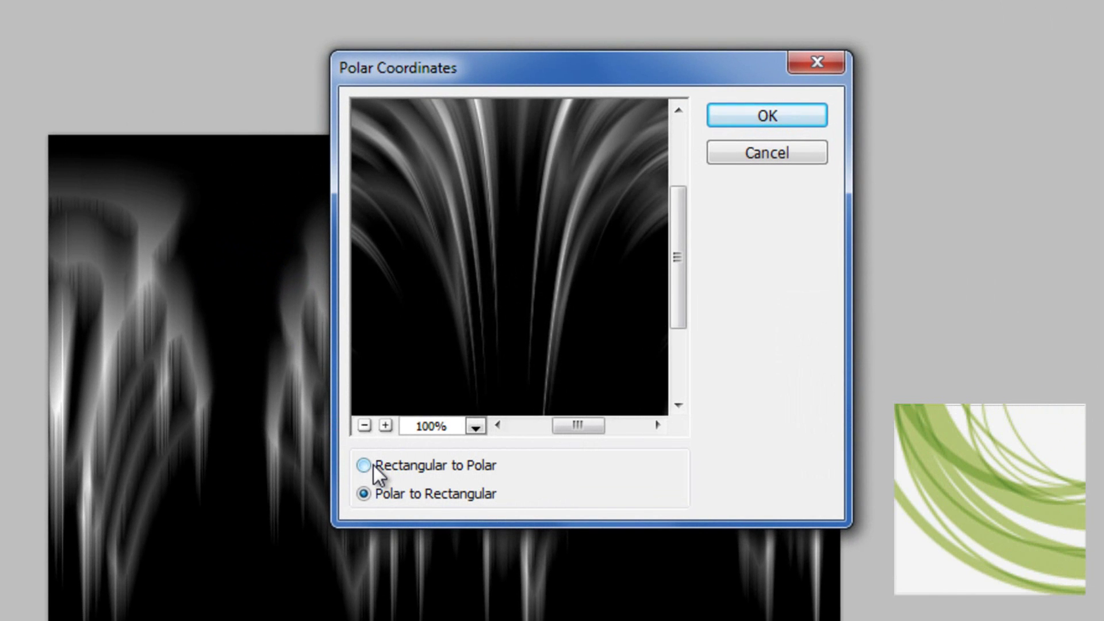
{"action": "left_click", "coordinate": [374, 464]}
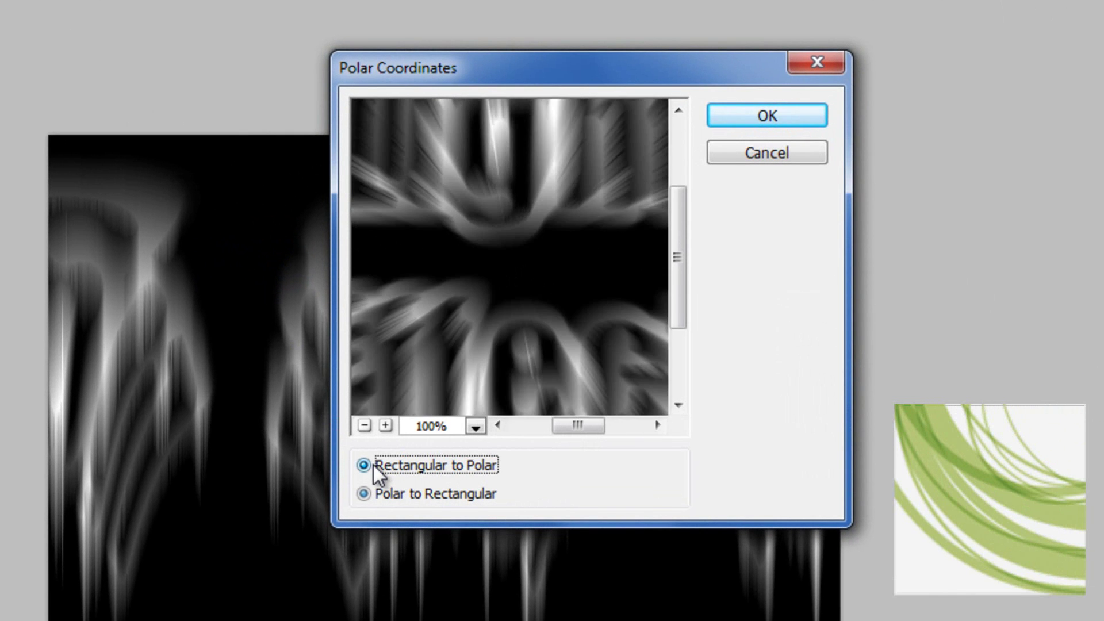
{"action": "left_click", "coordinate": [802, 113]}
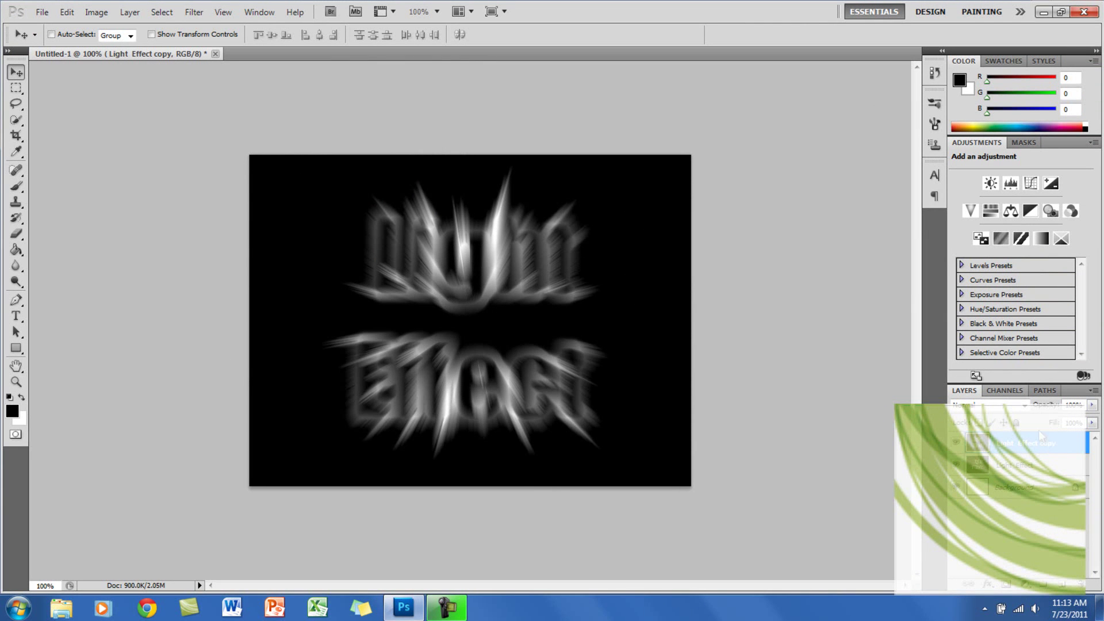
Set the streaked Light Effect copy layer's blend mode to Screen
{"action": "left_click", "coordinate": [1029, 408]}
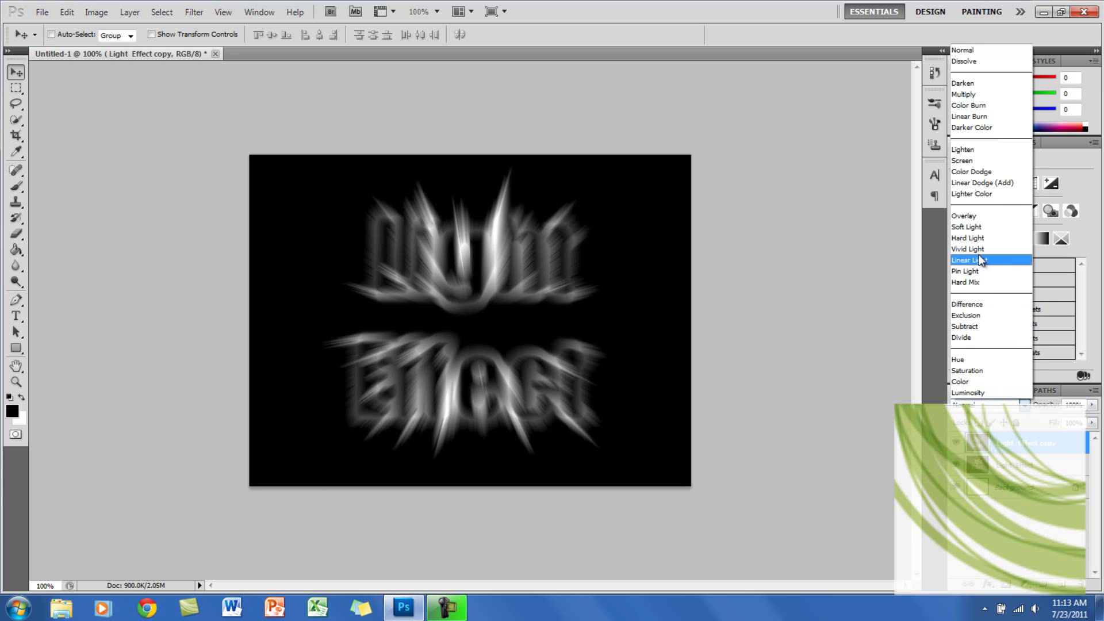
{"action": "left_click", "coordinate": [977, 161]}
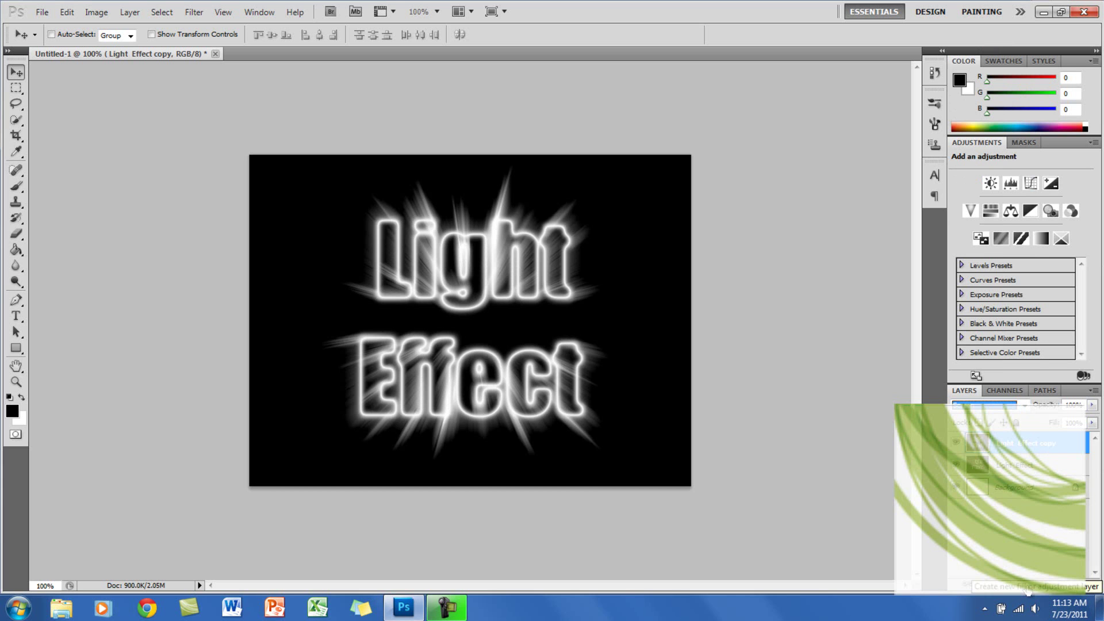
Add a Gradient fill layer and load the Black, White preset in the Gradient Editor
{"action": "left_click", "coordinate": [1027, 587]}
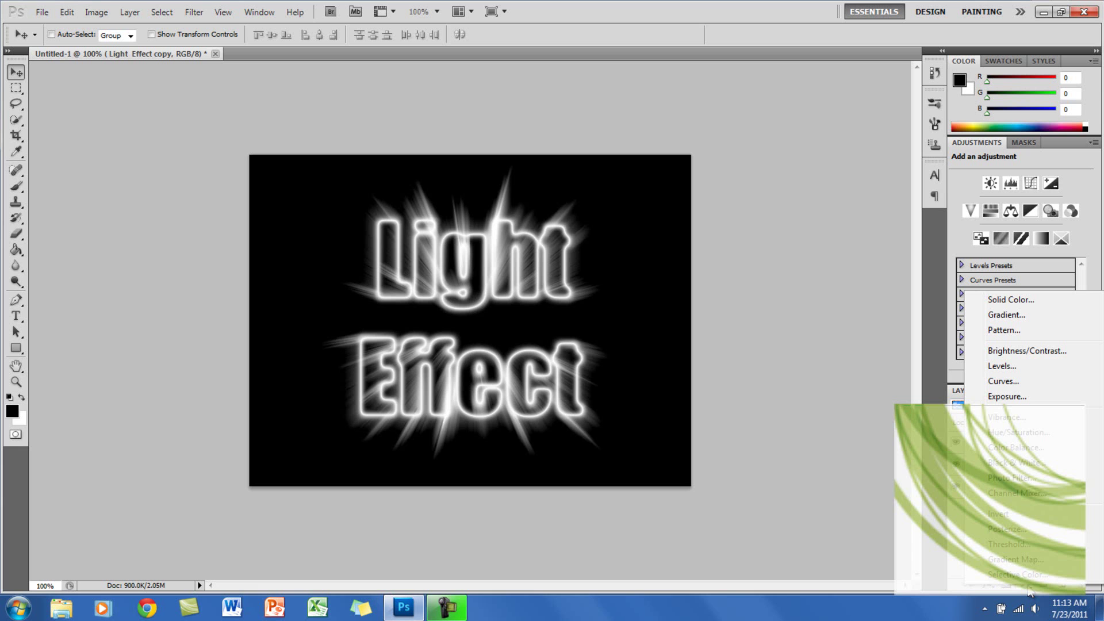
{"action": "left_click", "coordinate": [1007, 319]}
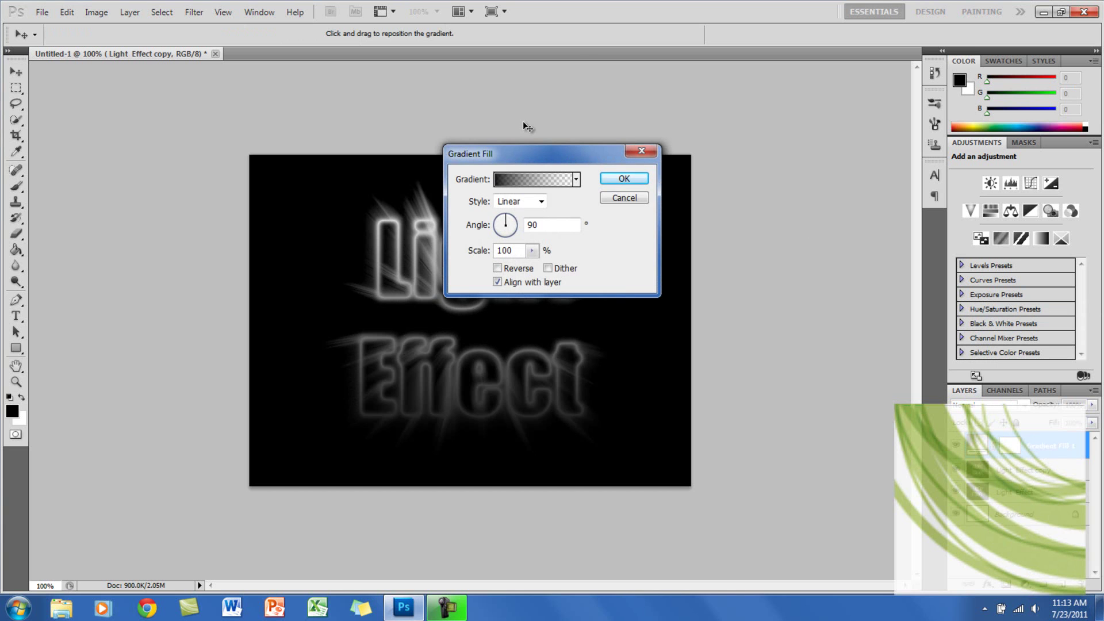
{"action": "left_click", "coordinate": [547, 178]}
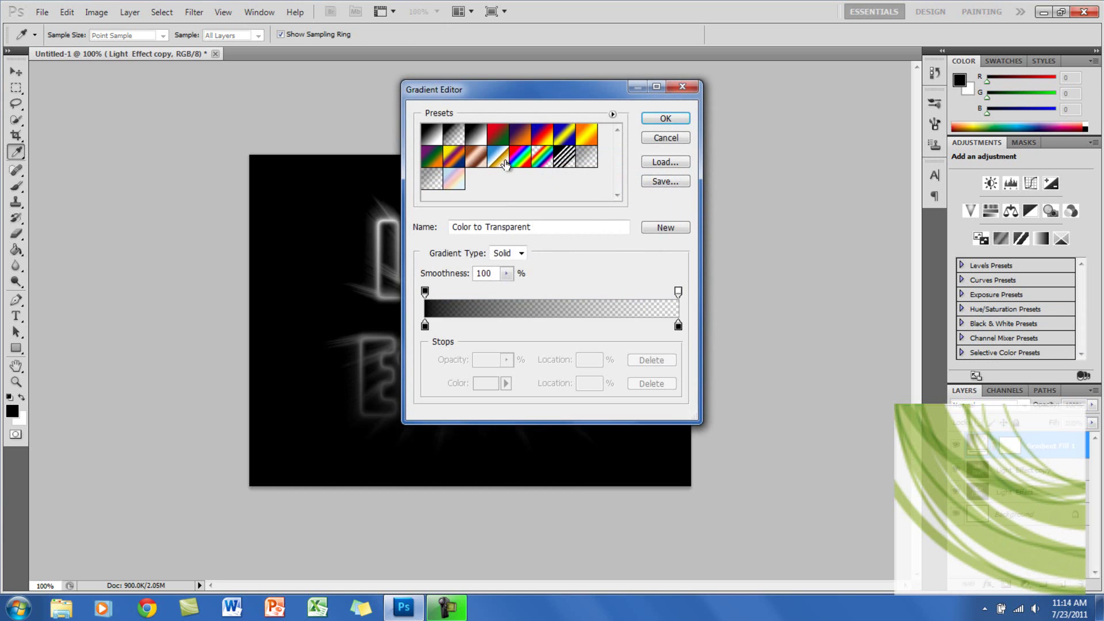
{"action": "left_click", "coordinate": [482, 141]}
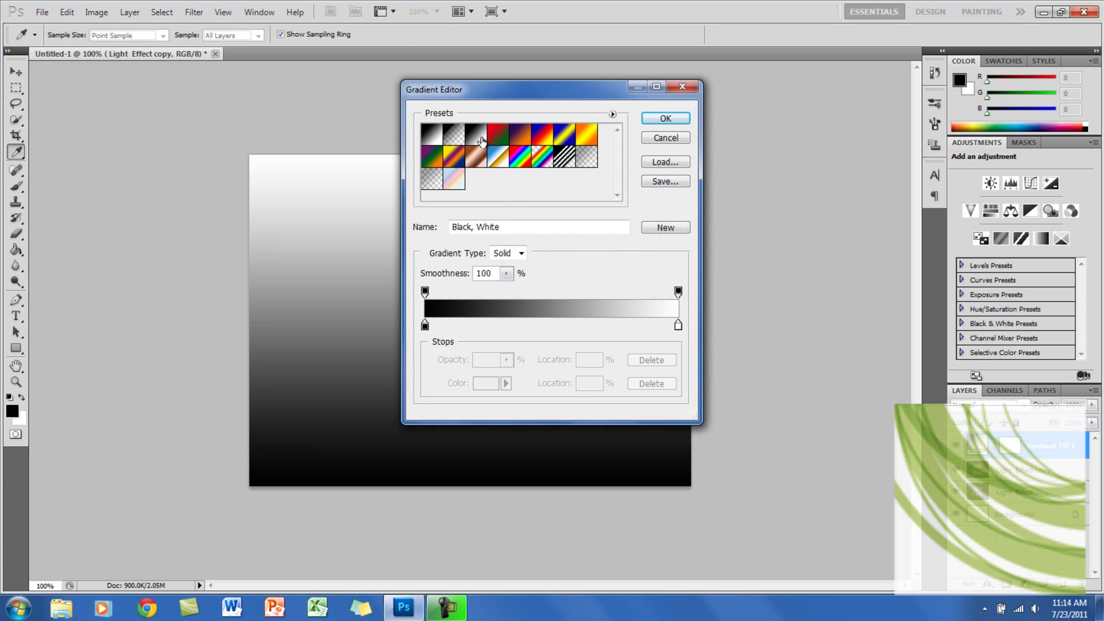
Set the gradient's left colour stop to a fully saturated bright red
{"action": "left_click", "coordinate": [426, 326]}
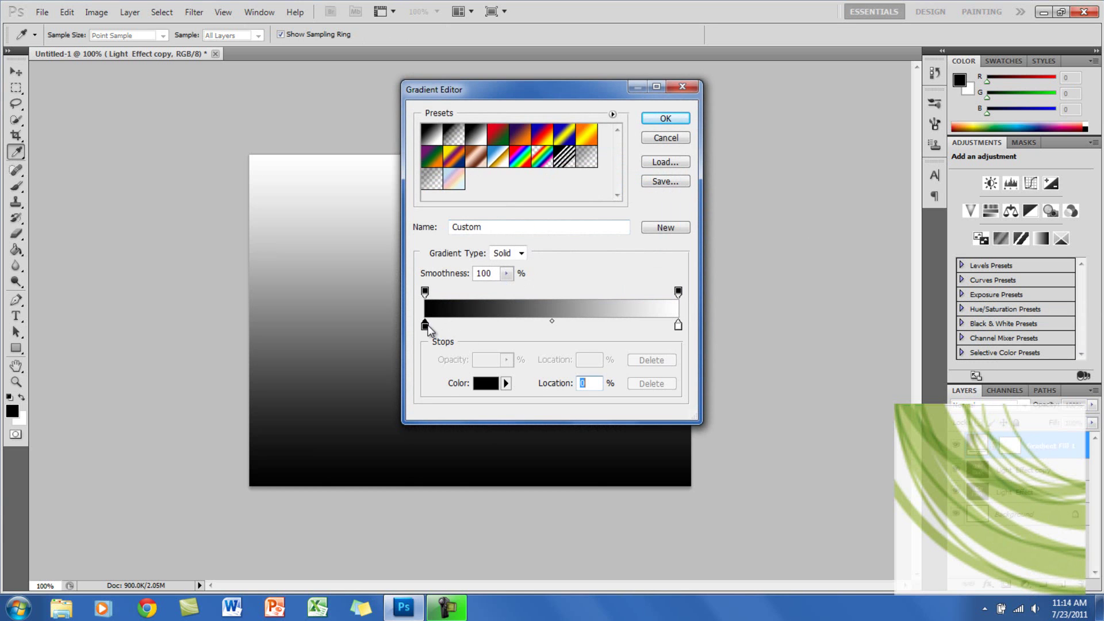
{"action": "double_click", "coordinate": [425, 326]}
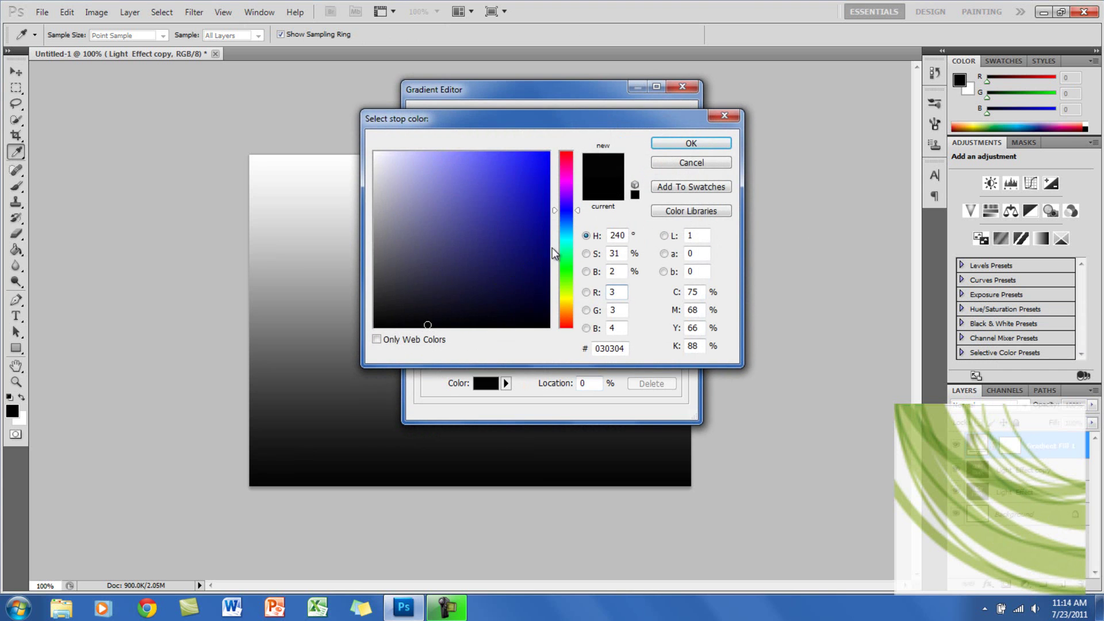
{"action": "left_click_drag", "start_coordinate": [568, 274], "coordinate": [570, 335]}
{"action": "left_click_drag", "start_coordinate": [514, 188], "coordinate": [547, 154]}
{"action": "left_click", "coordinate": [708, 143]}
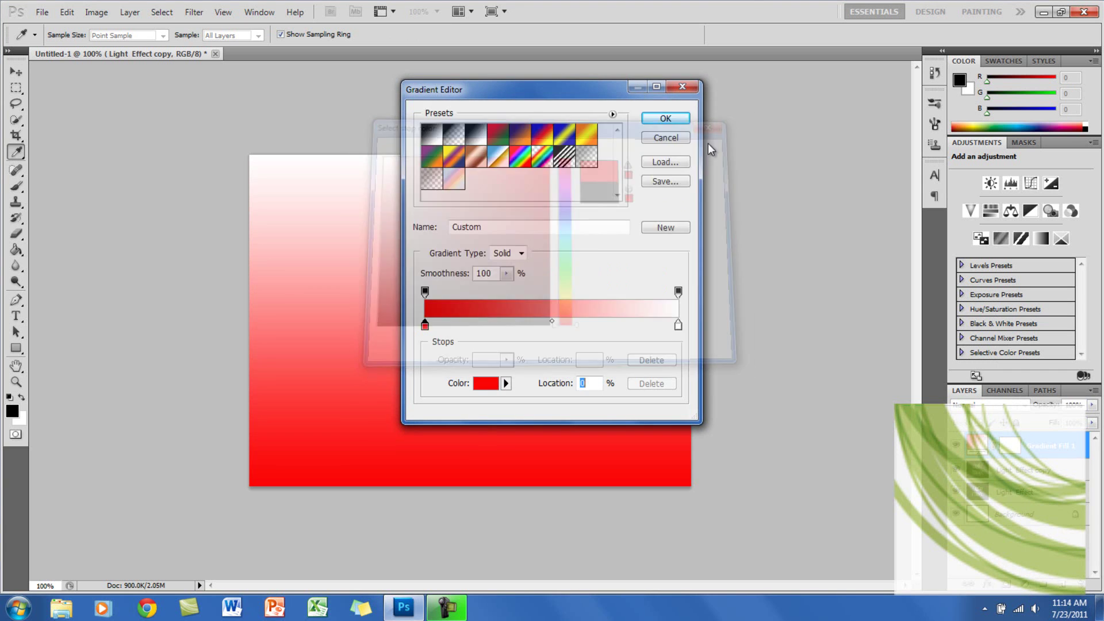
Set the right colour stop to bright yellow and accept the red-to-yellow gradient
{"action": "left_click", "coordinate": [678, 326]}
{"action": "double_click", "coordinate": [678, 326]}
{"action": "left_click_drag", "start_coordinate": [566, 270], "coordinate": [567, 298]}
{"action": "left_click", "coordinate": [541, 163]}
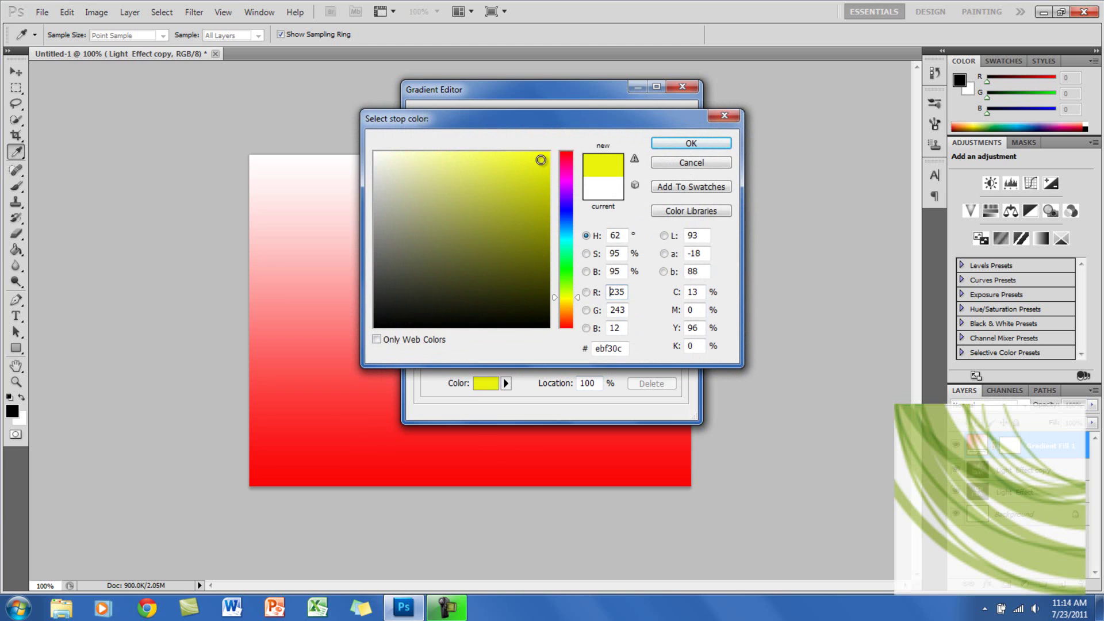
{"action": "left_click", "coordinate": [689, 144]}
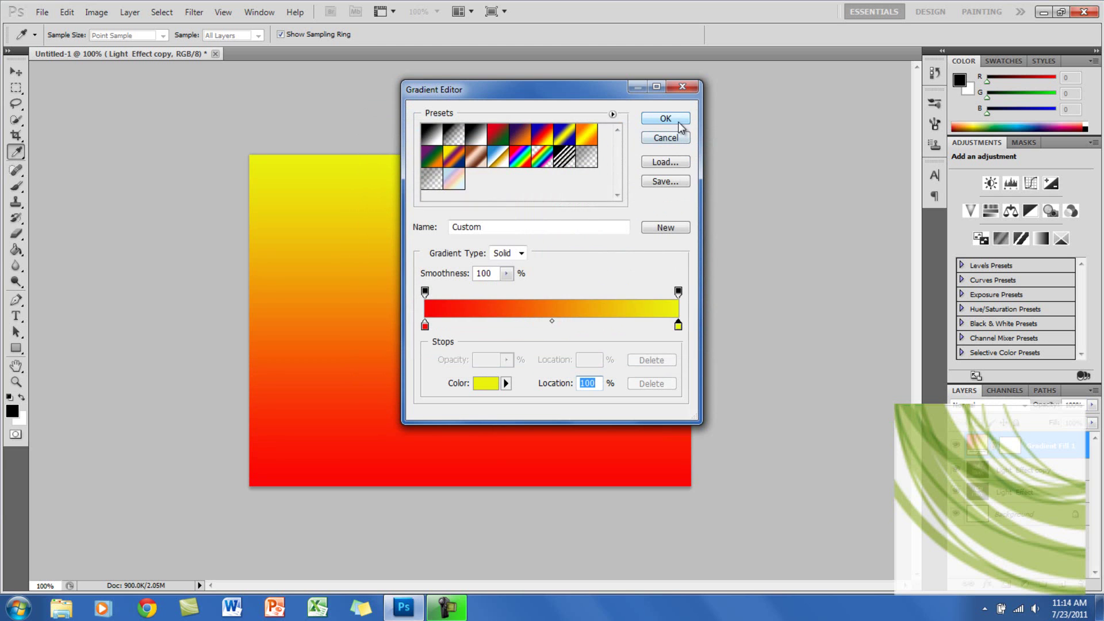
{"action": "left_click", "coordinate": [678, 119]}
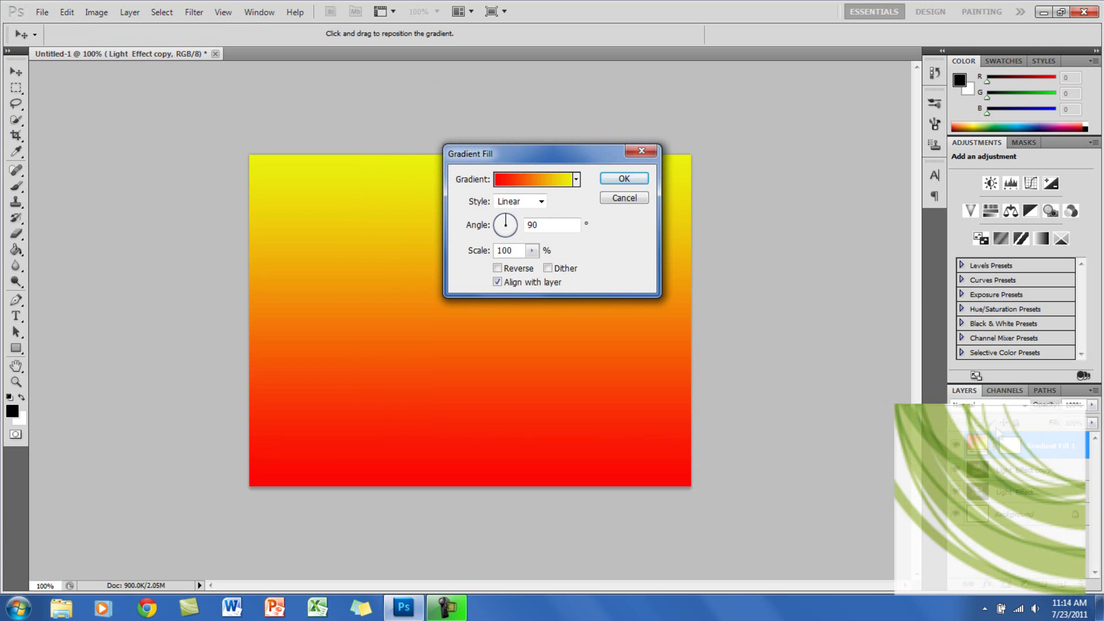
Commit the Gradient Fill and set the gradient layer's blend mode to Color
{"action": "left_click", "coordinate": [1024, 406]}
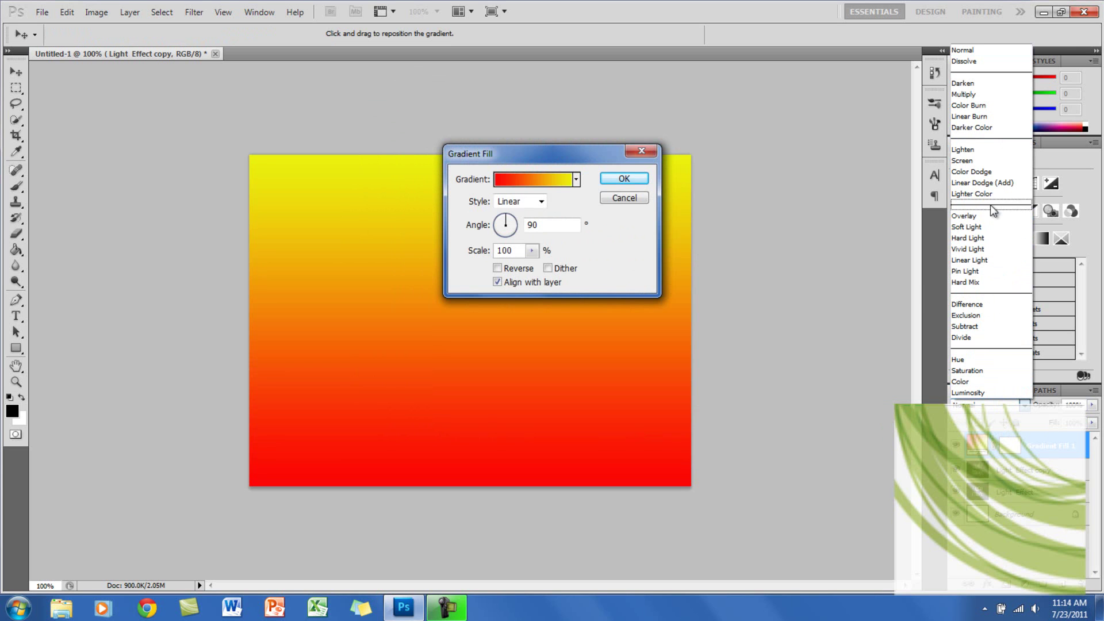
{"action": "left_click", "coordinate": [978, 382]}
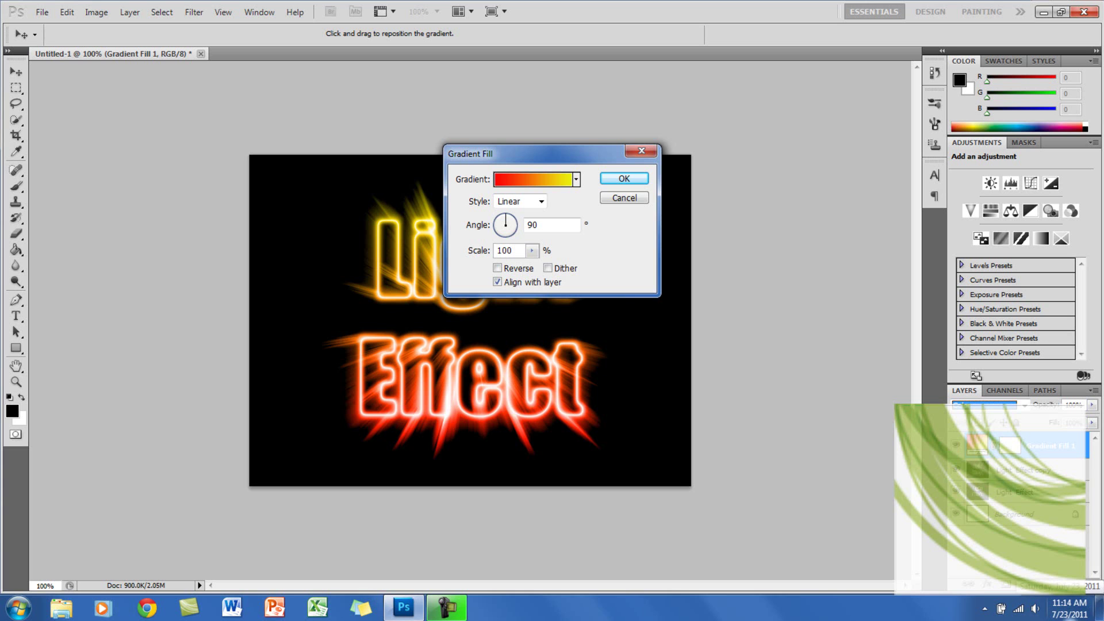
{"action": "left_click", "coordinate": [631, 179]}
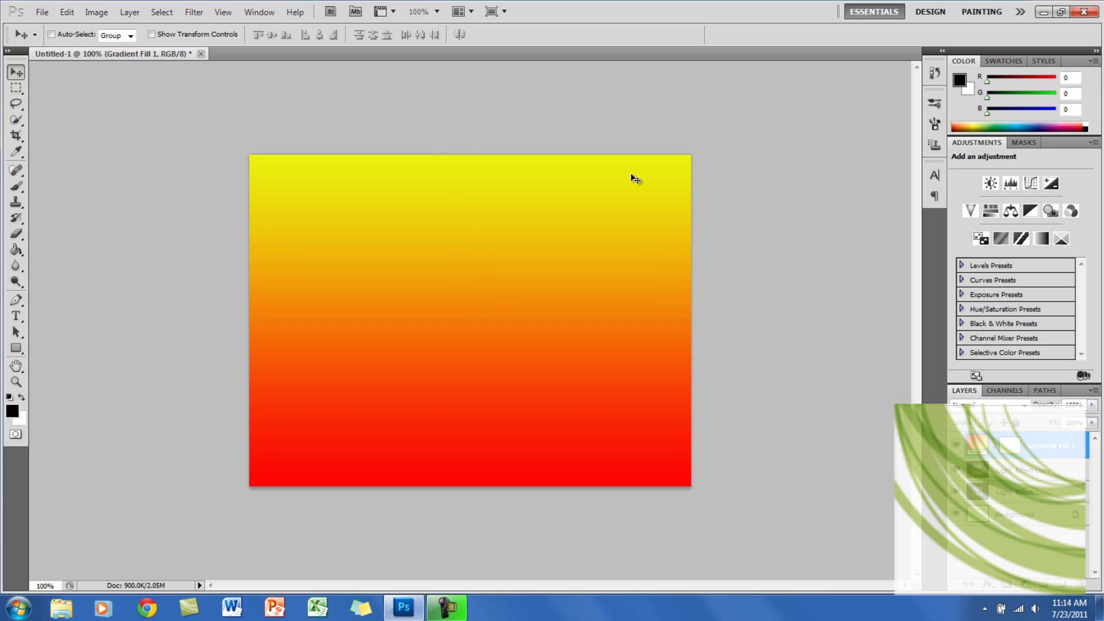
{"action": "left_click", "coordinate": [1023, 404]}
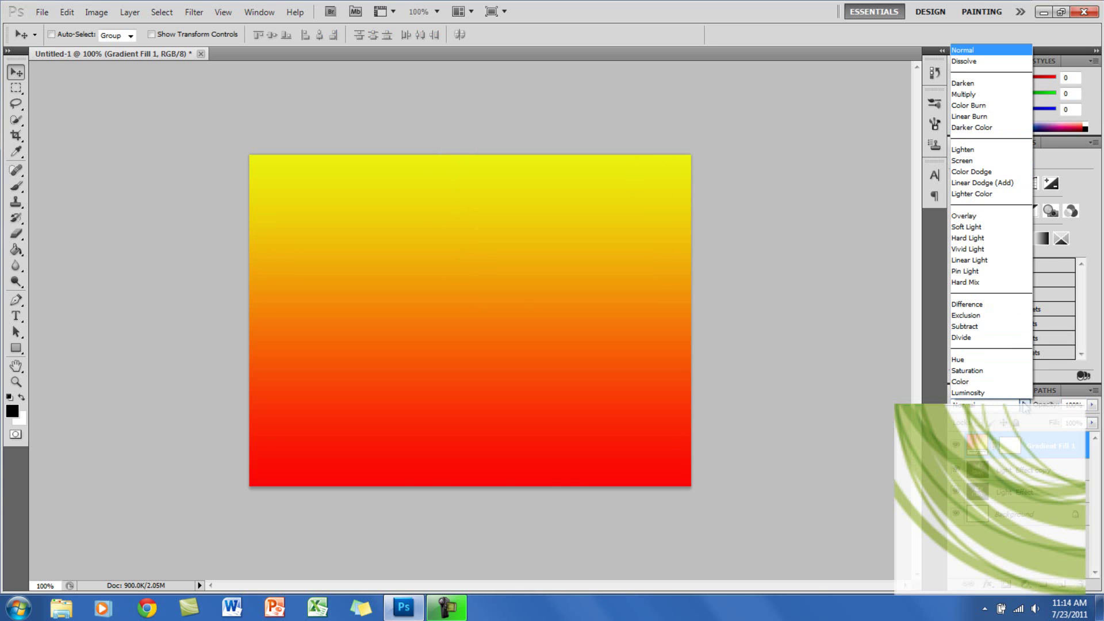
{"action": "left_click", "coordinate": [1006, 384]}
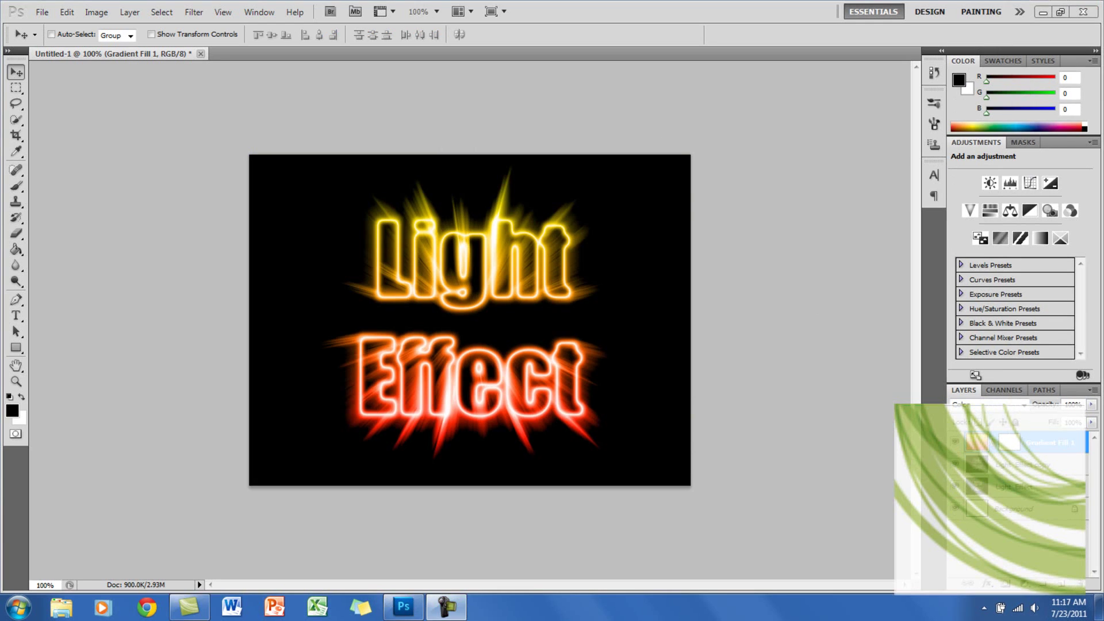